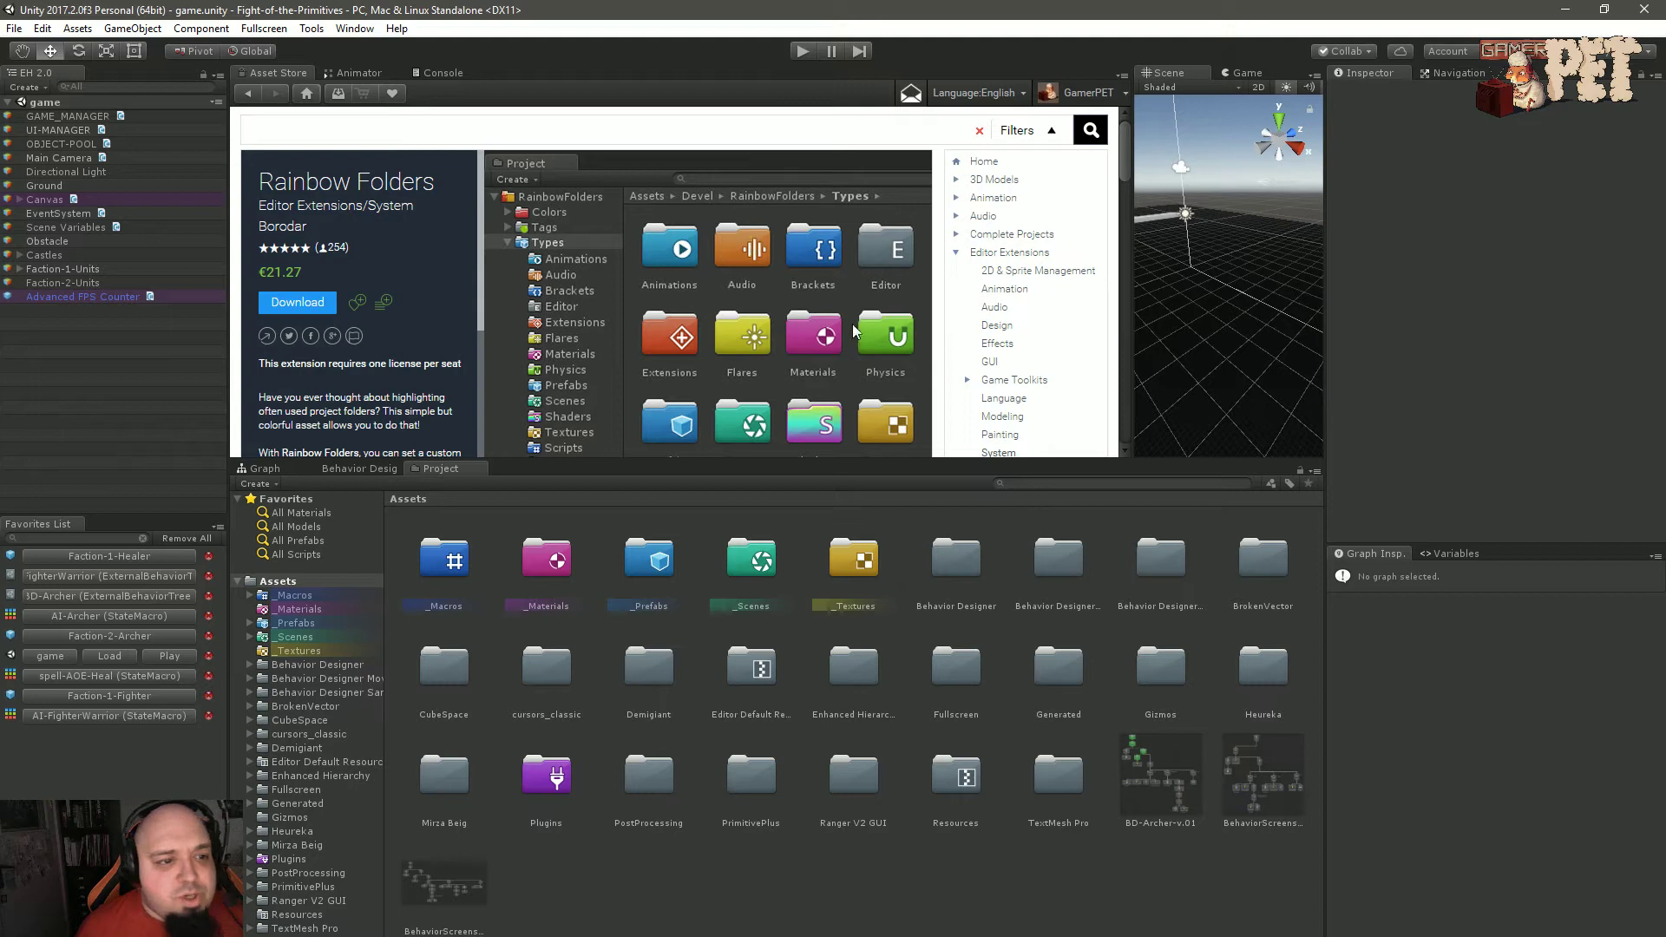
# Scroll the Rainbow Folders Asset Store page and enlarge a screenshot of its colored folder icons.
pyautogui.moveTo(1124, 144); pyautogui.dragTo(1140, 177)
pyautogui.click(582, 382)
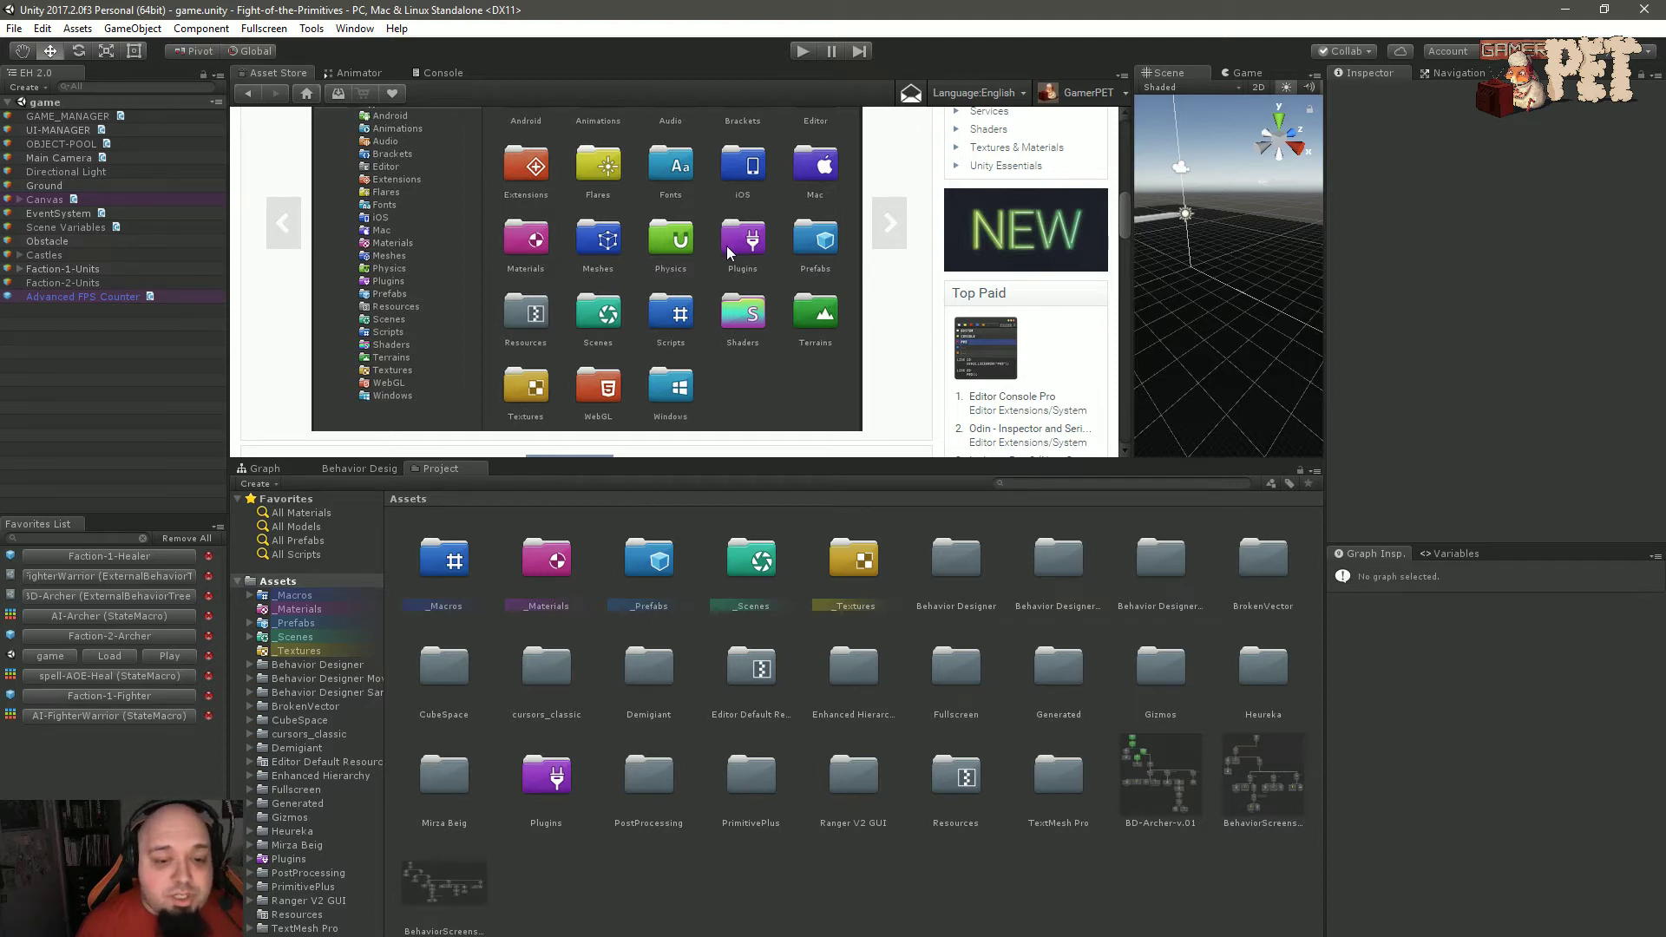
pyautogui.rightClick(762, 880)
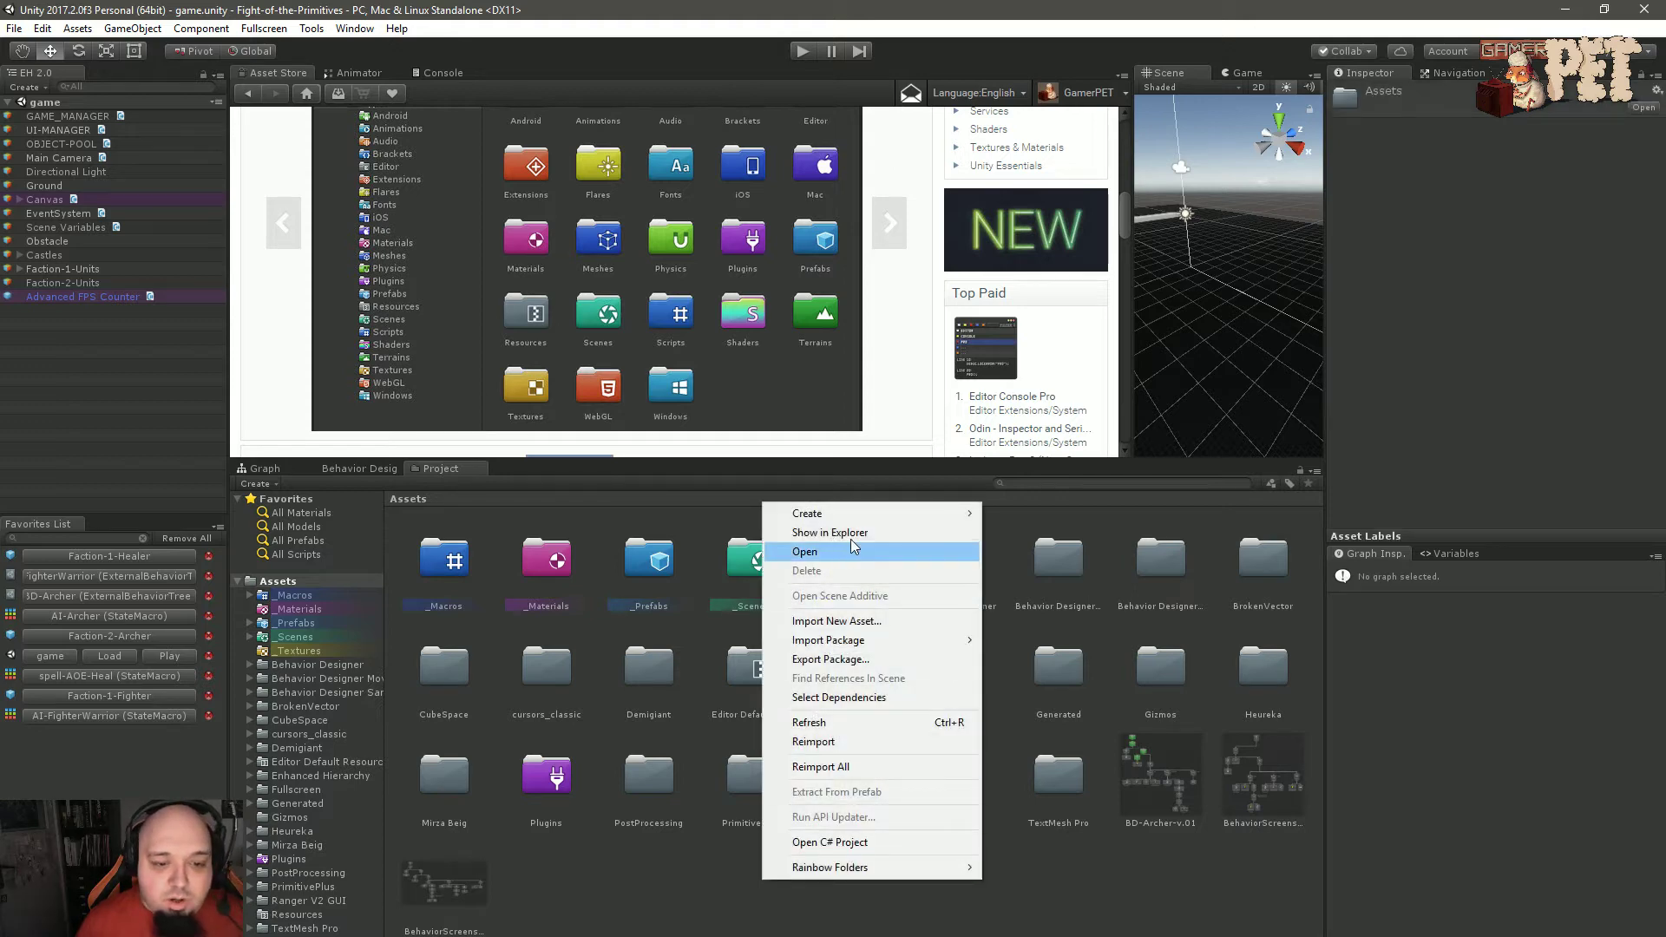
pyautogui.moveTo(864, 511)
pyautogui.click(1052, 422)
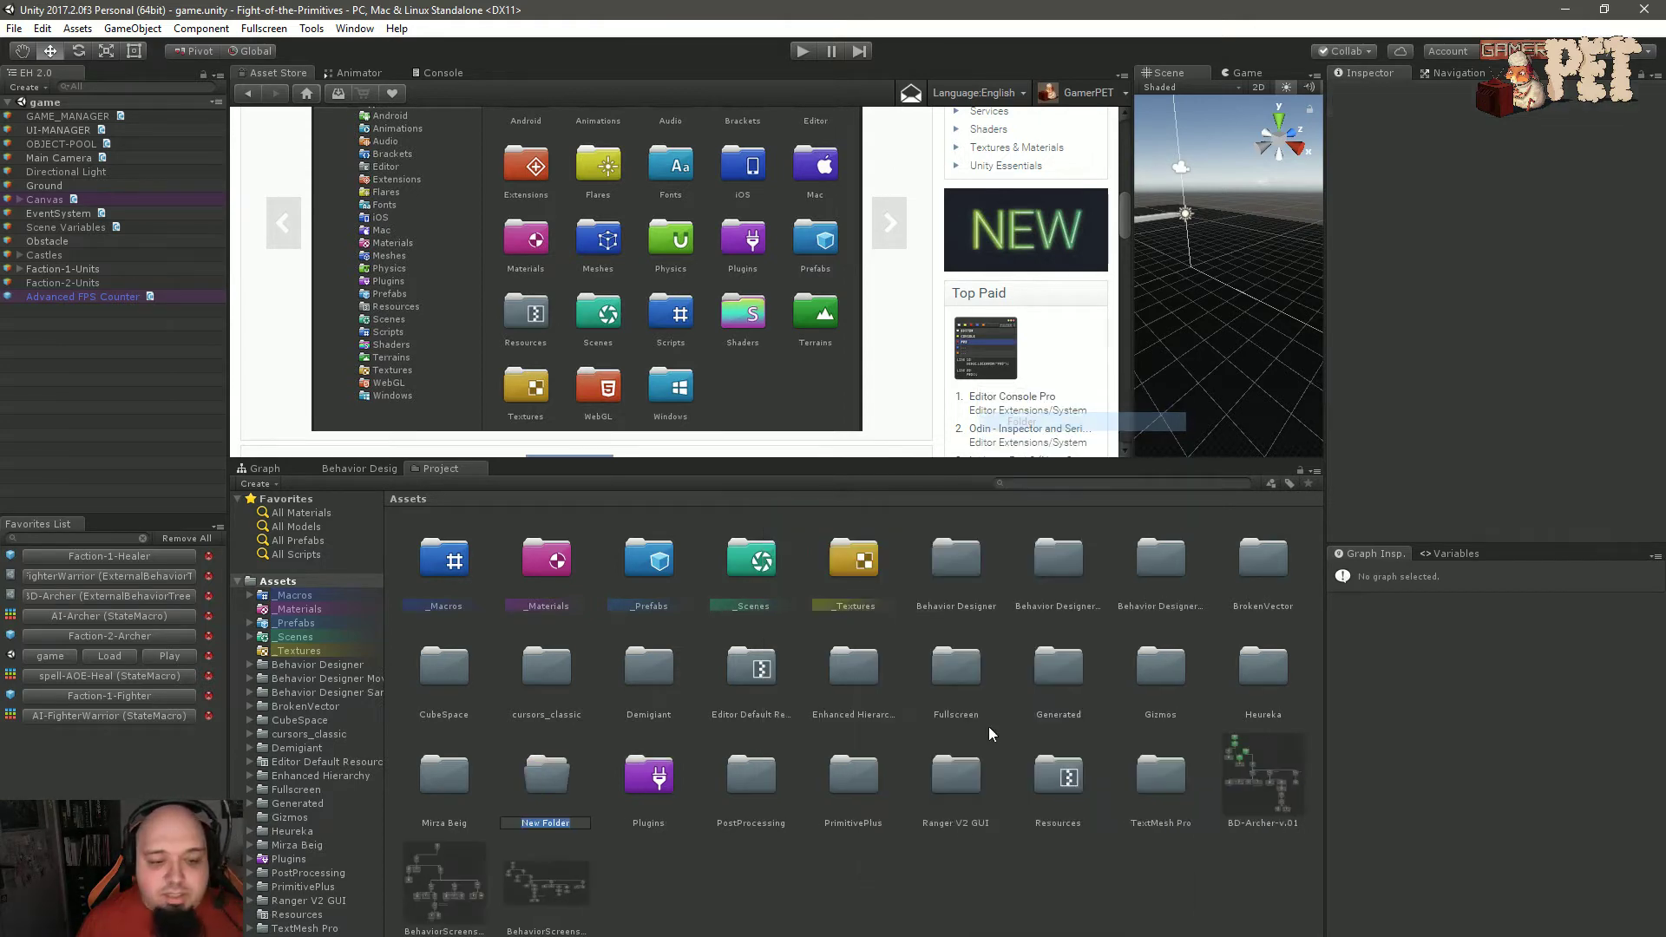
pyautogui.write('Shade')
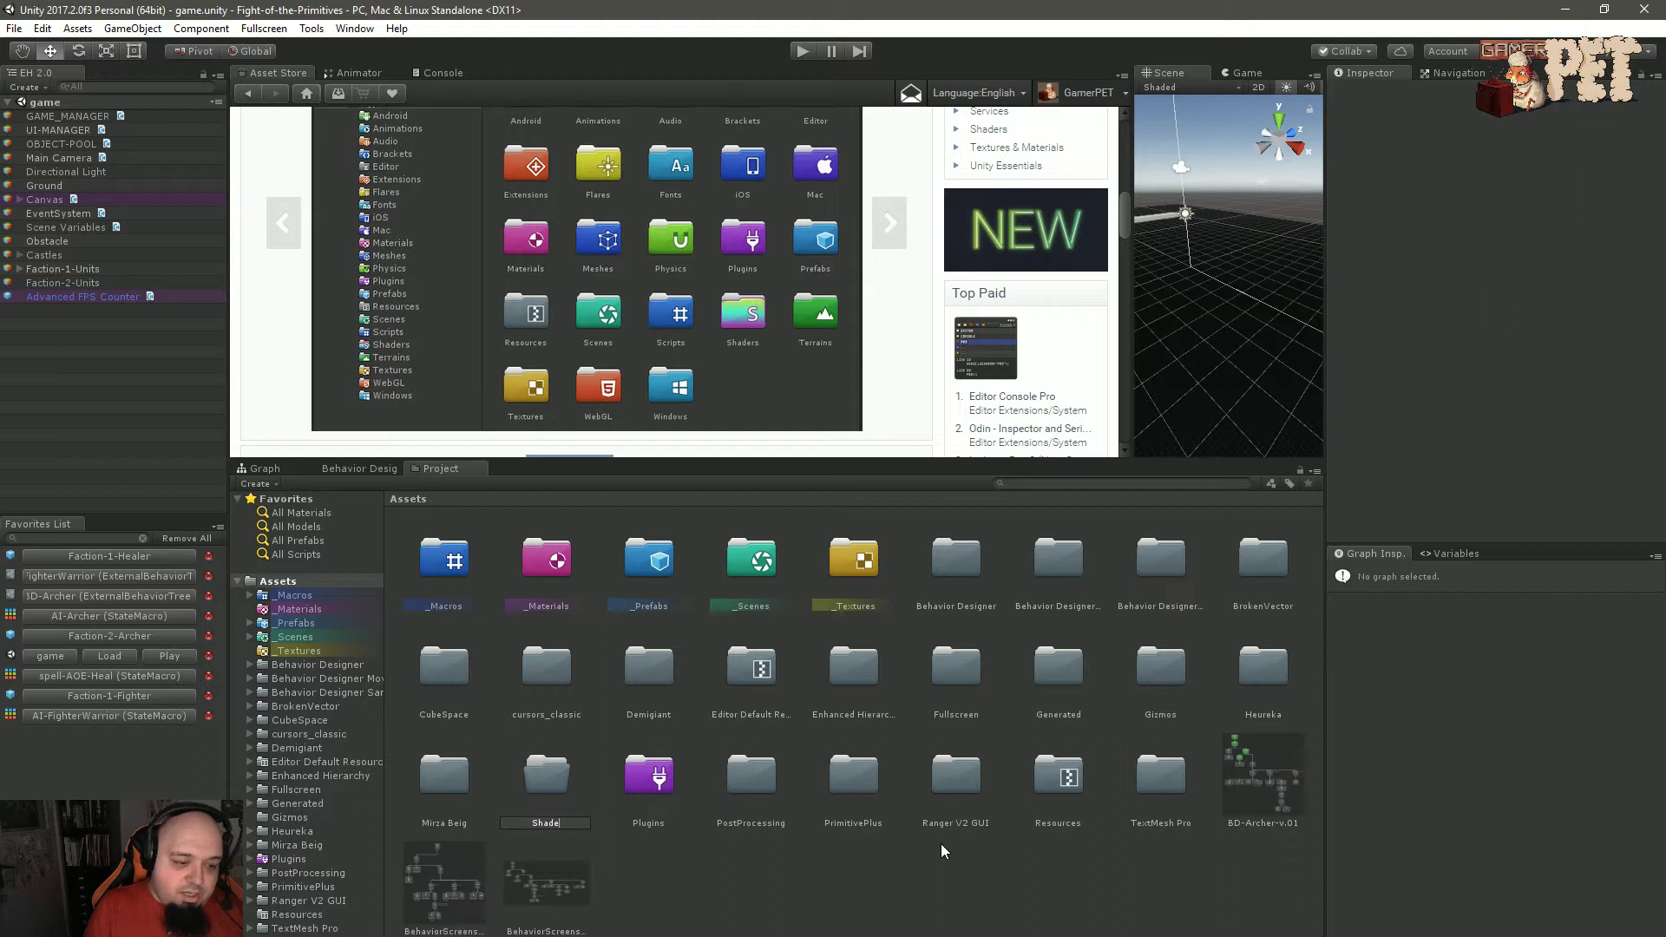
pyautogui.write('rs')
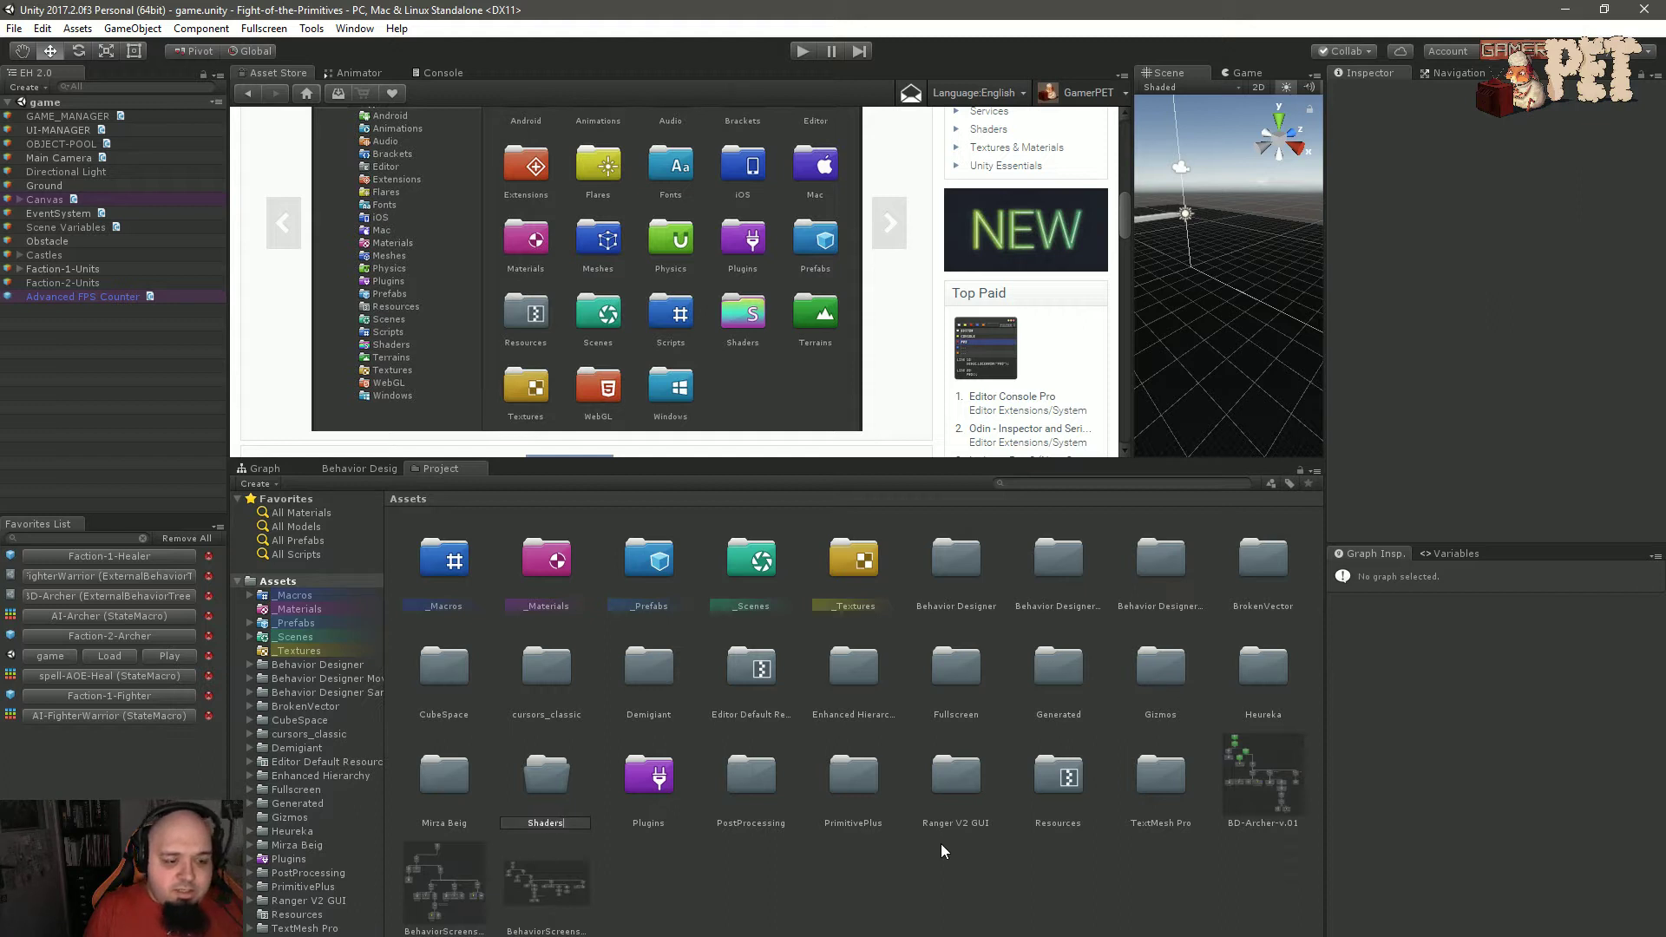
pyautogui.press('Return')
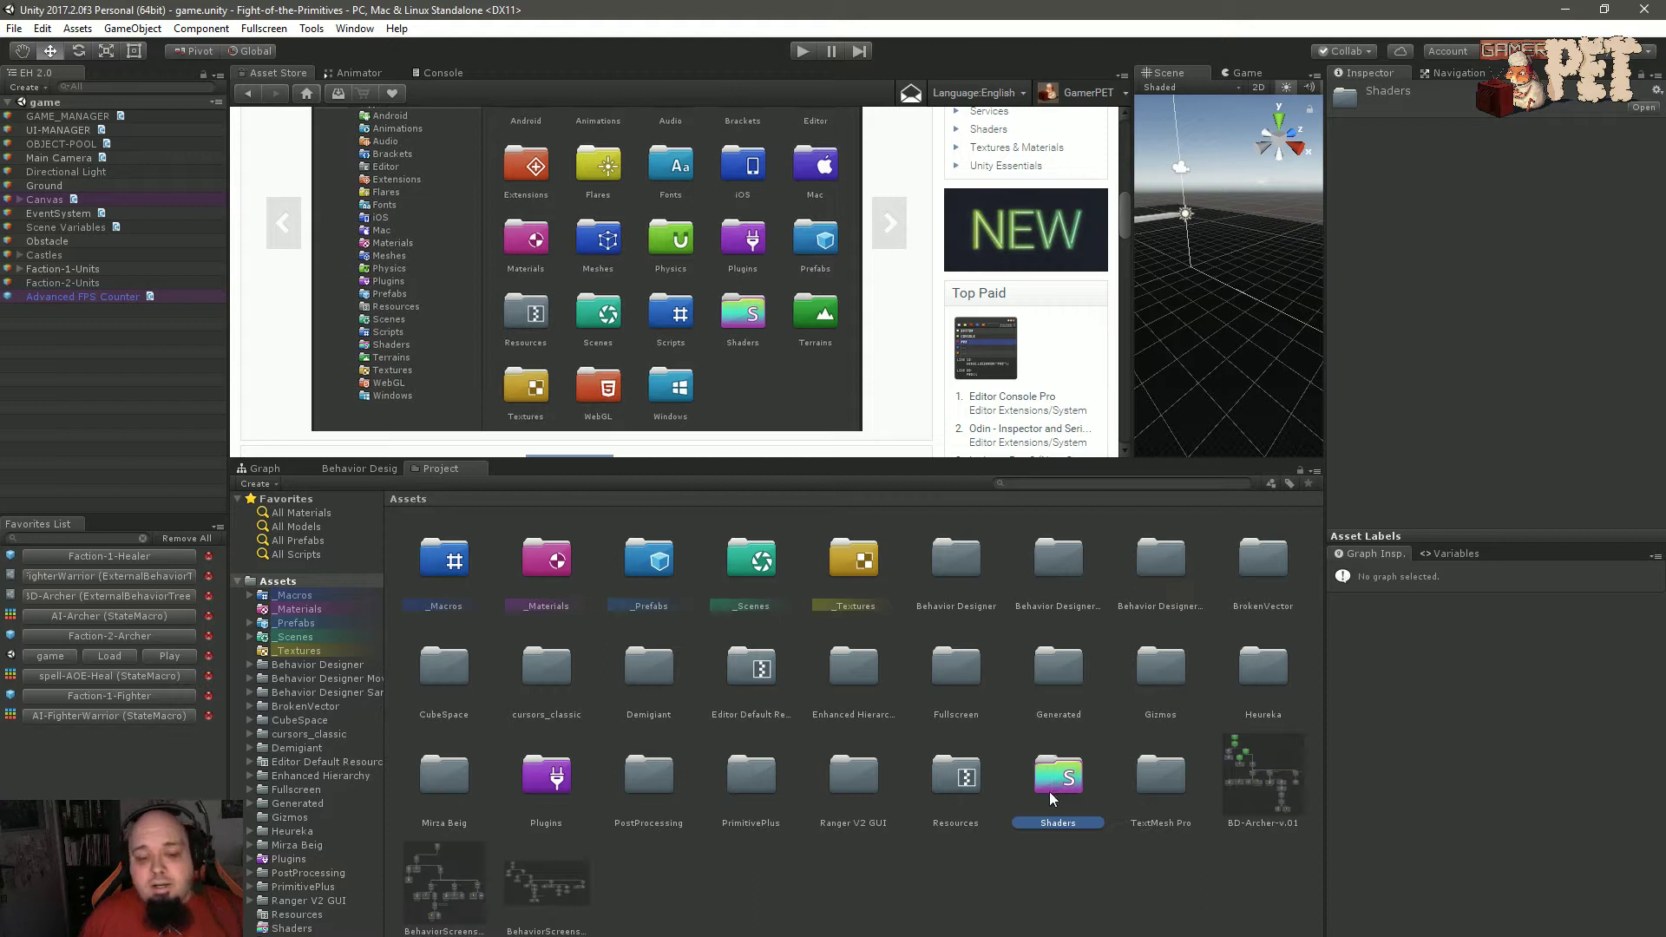
pyautogui.press('Delete')
pyautogui.click(902, 549)
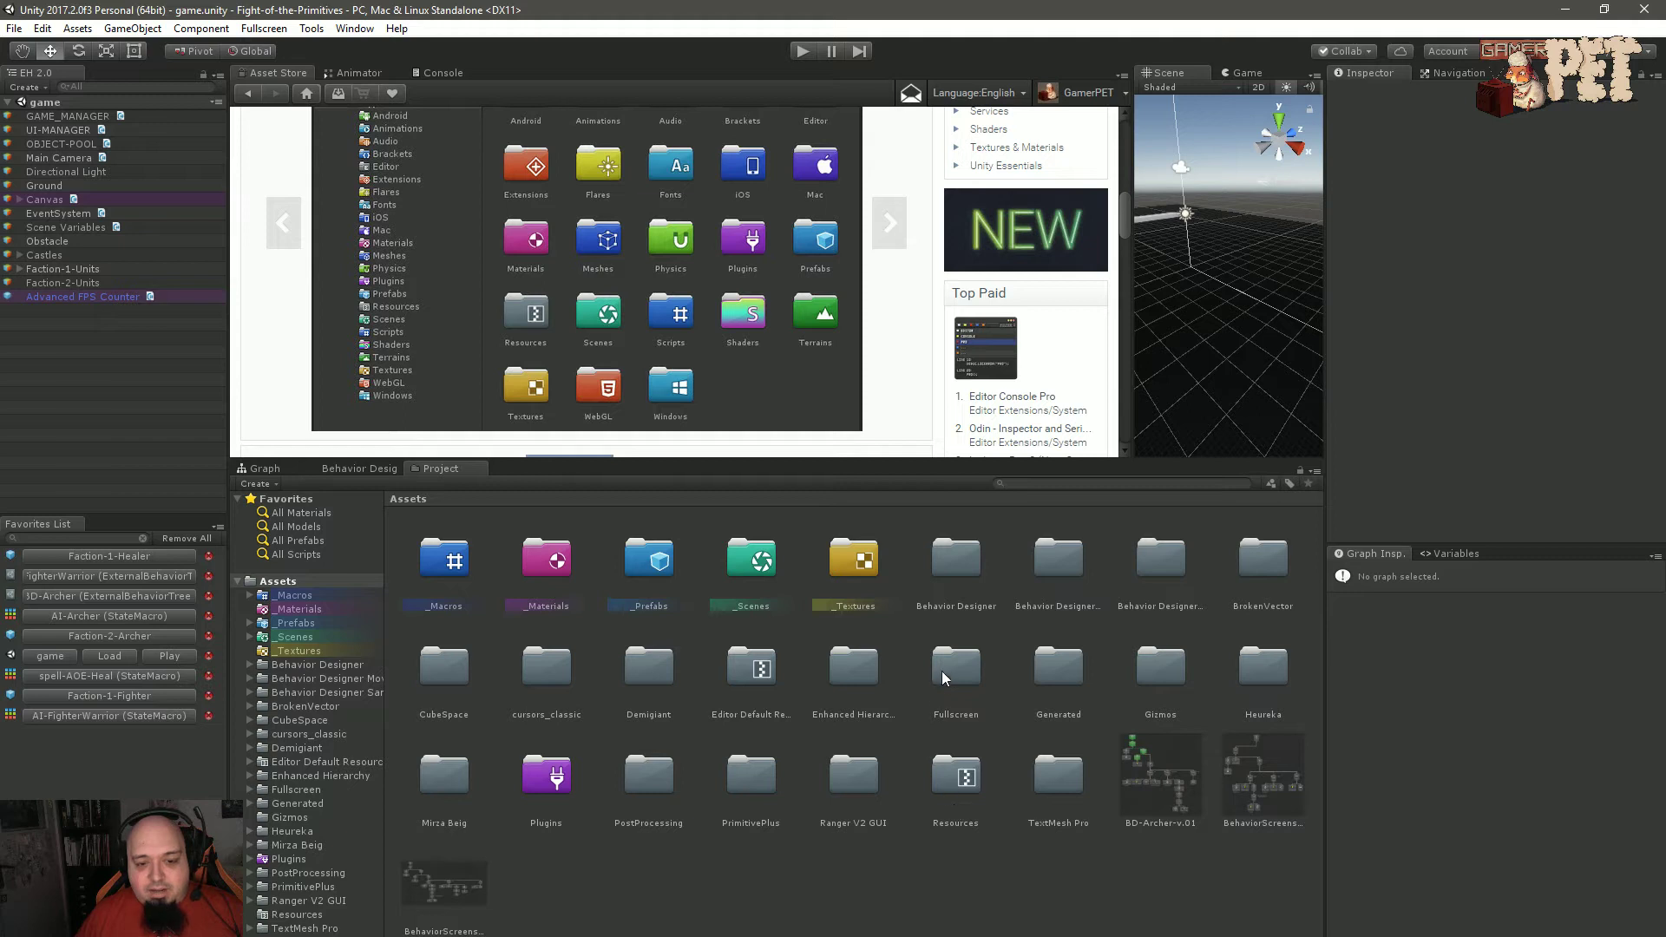
pyautogui.click(1168, 666)
pyautogui.click(1261, 661)
pyautogui.click(1263, 560)
pyautogui.click(1146, 578)
pyautogui.click(1055, 579)
pyautogui.click(947, 578)
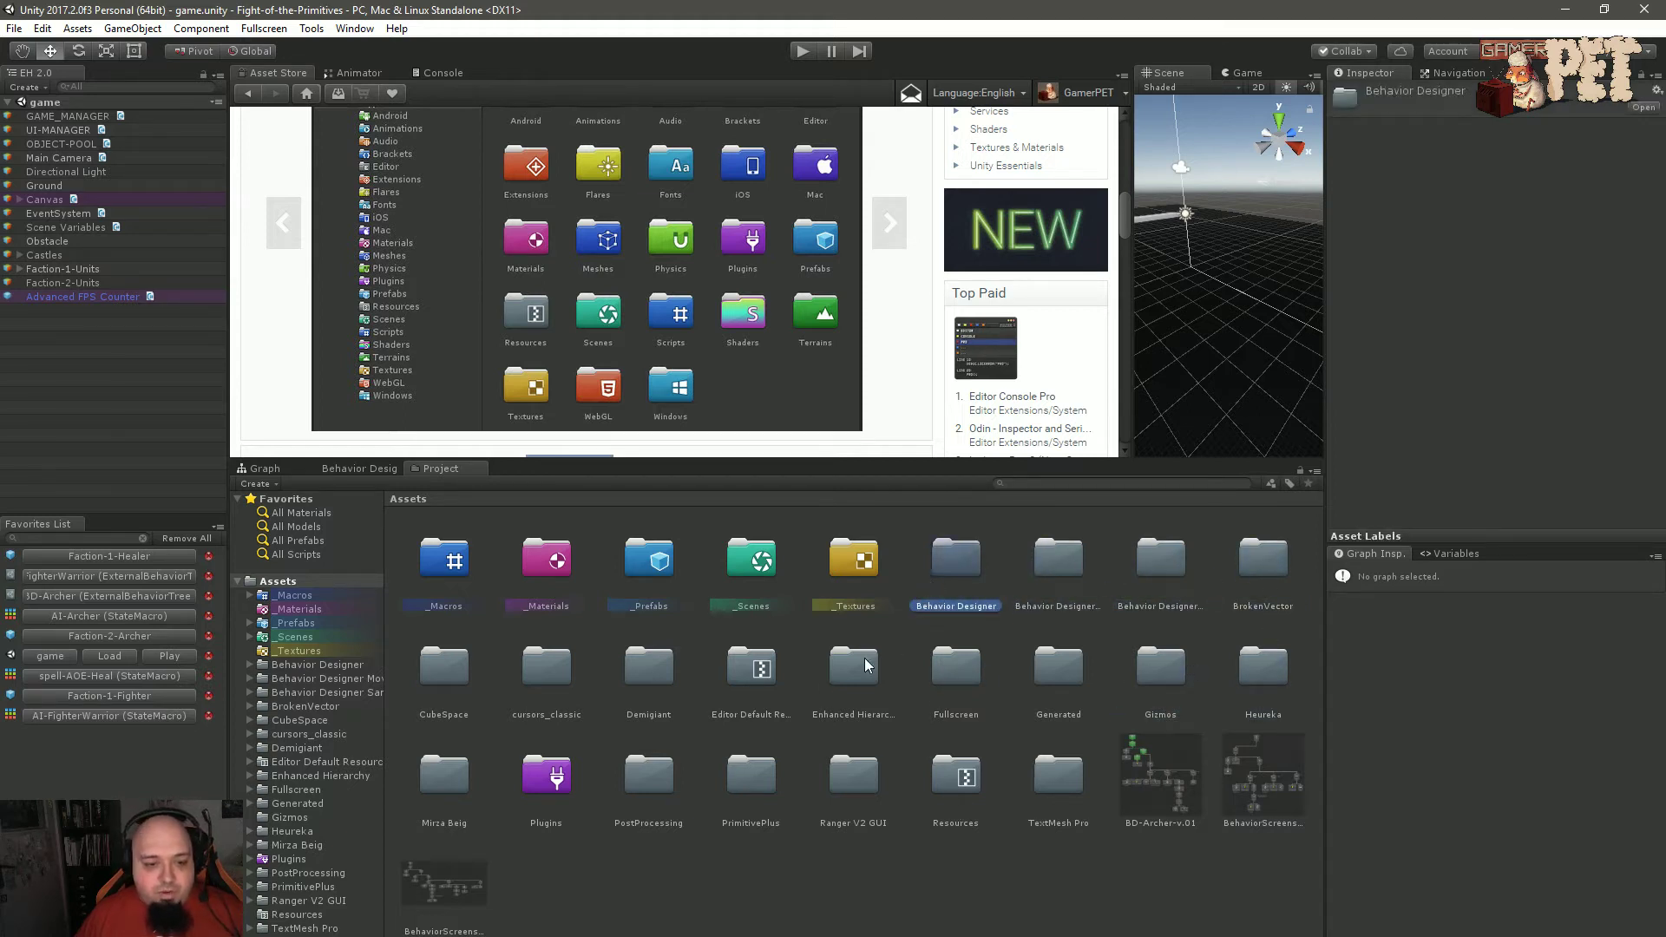
pyautogui.click(629, 675)
pyautogui.click(547, 666)
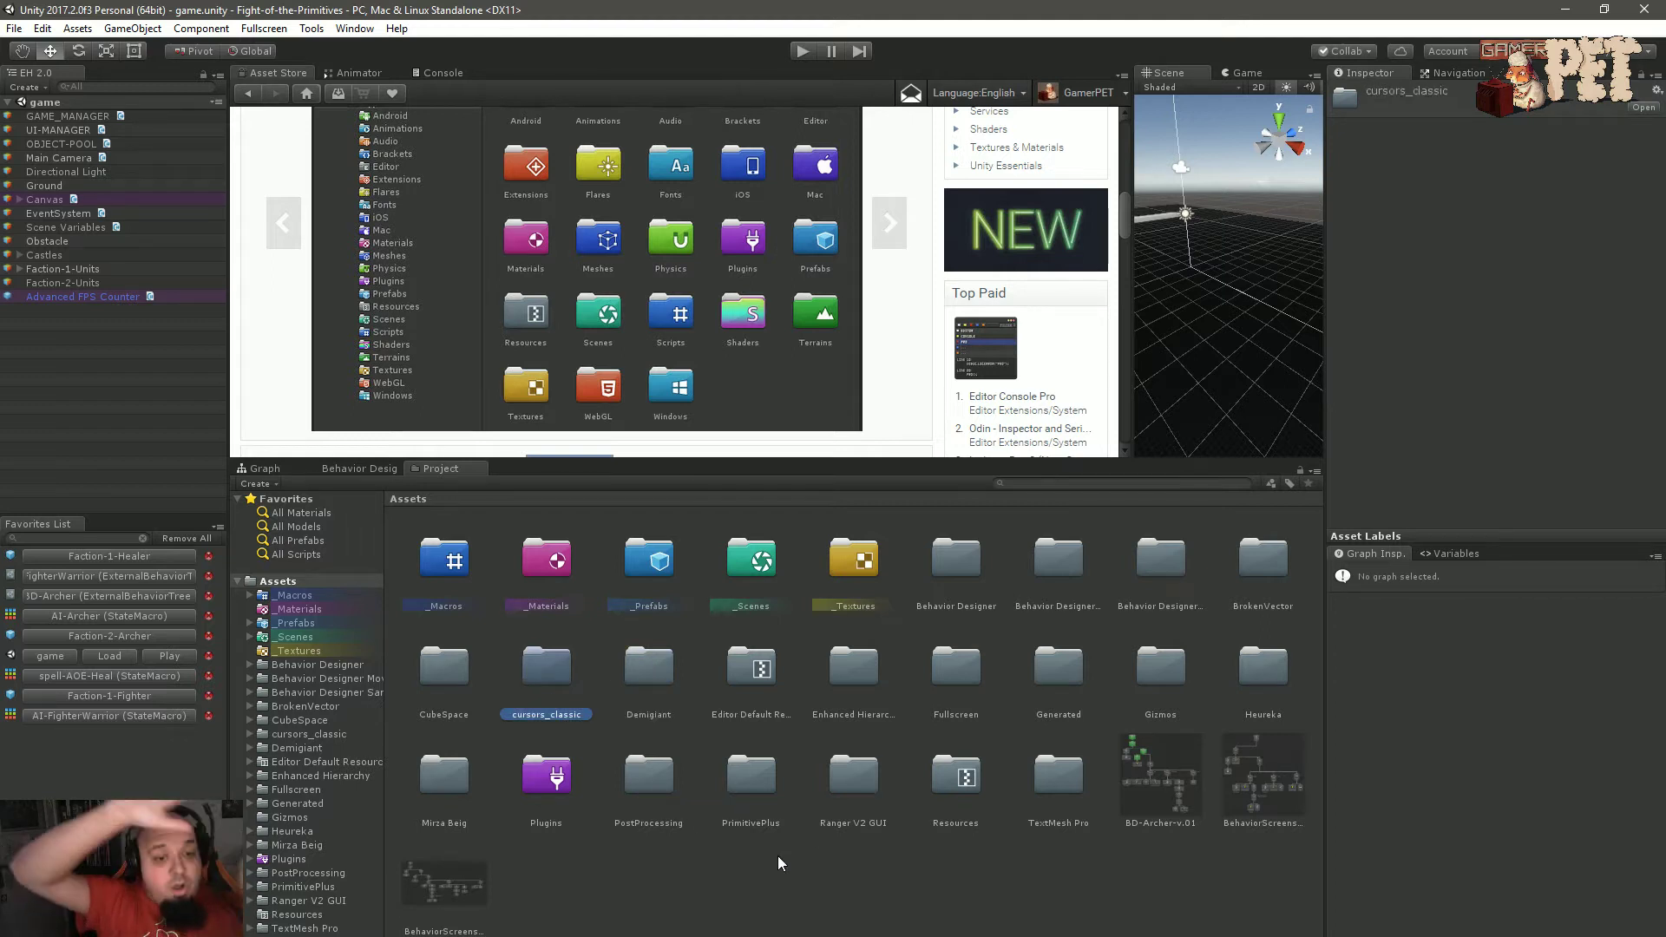
pyautogui.click(531, 781)
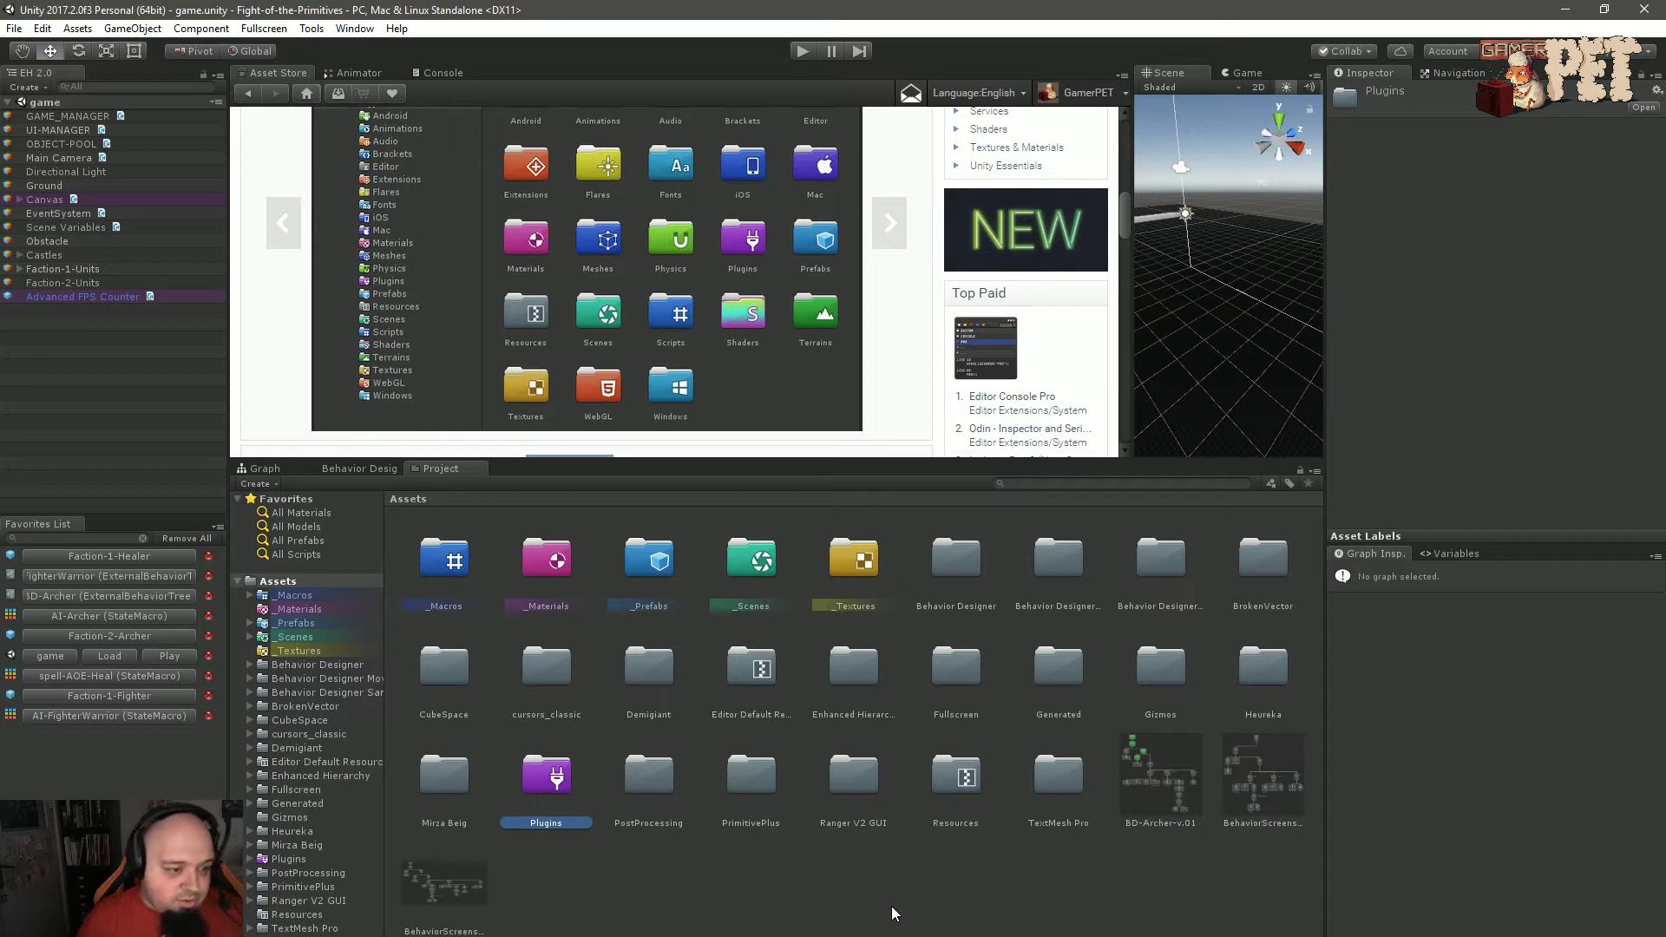
pyautogui.click(451, 569)
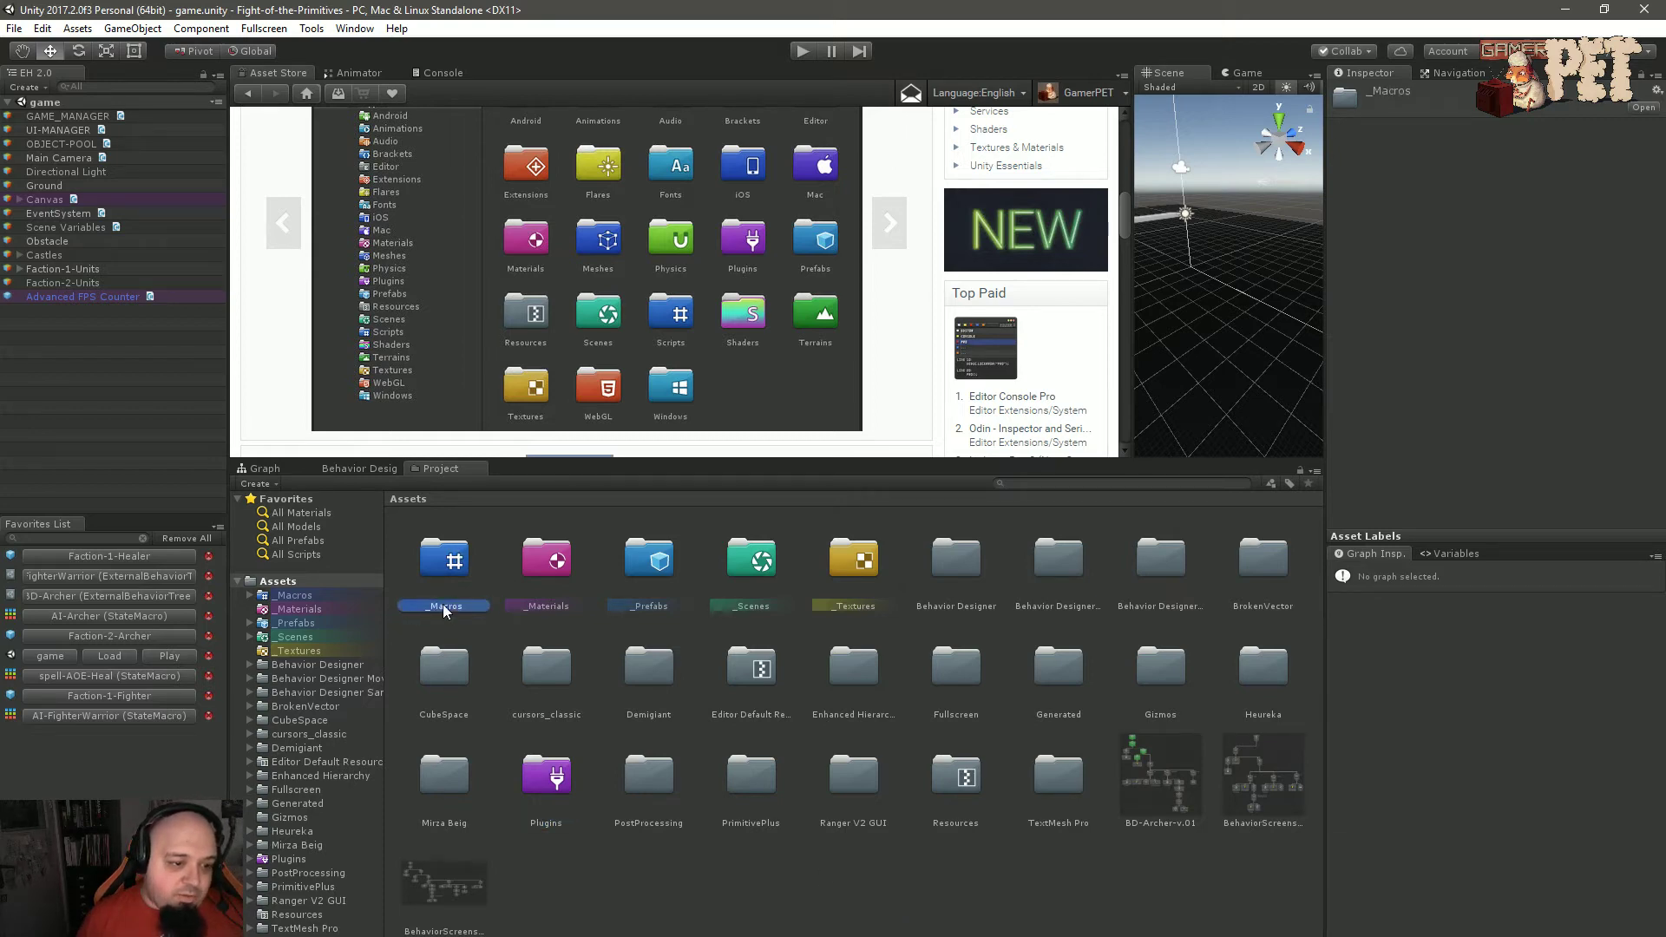
pyautogui.click(939, 875)
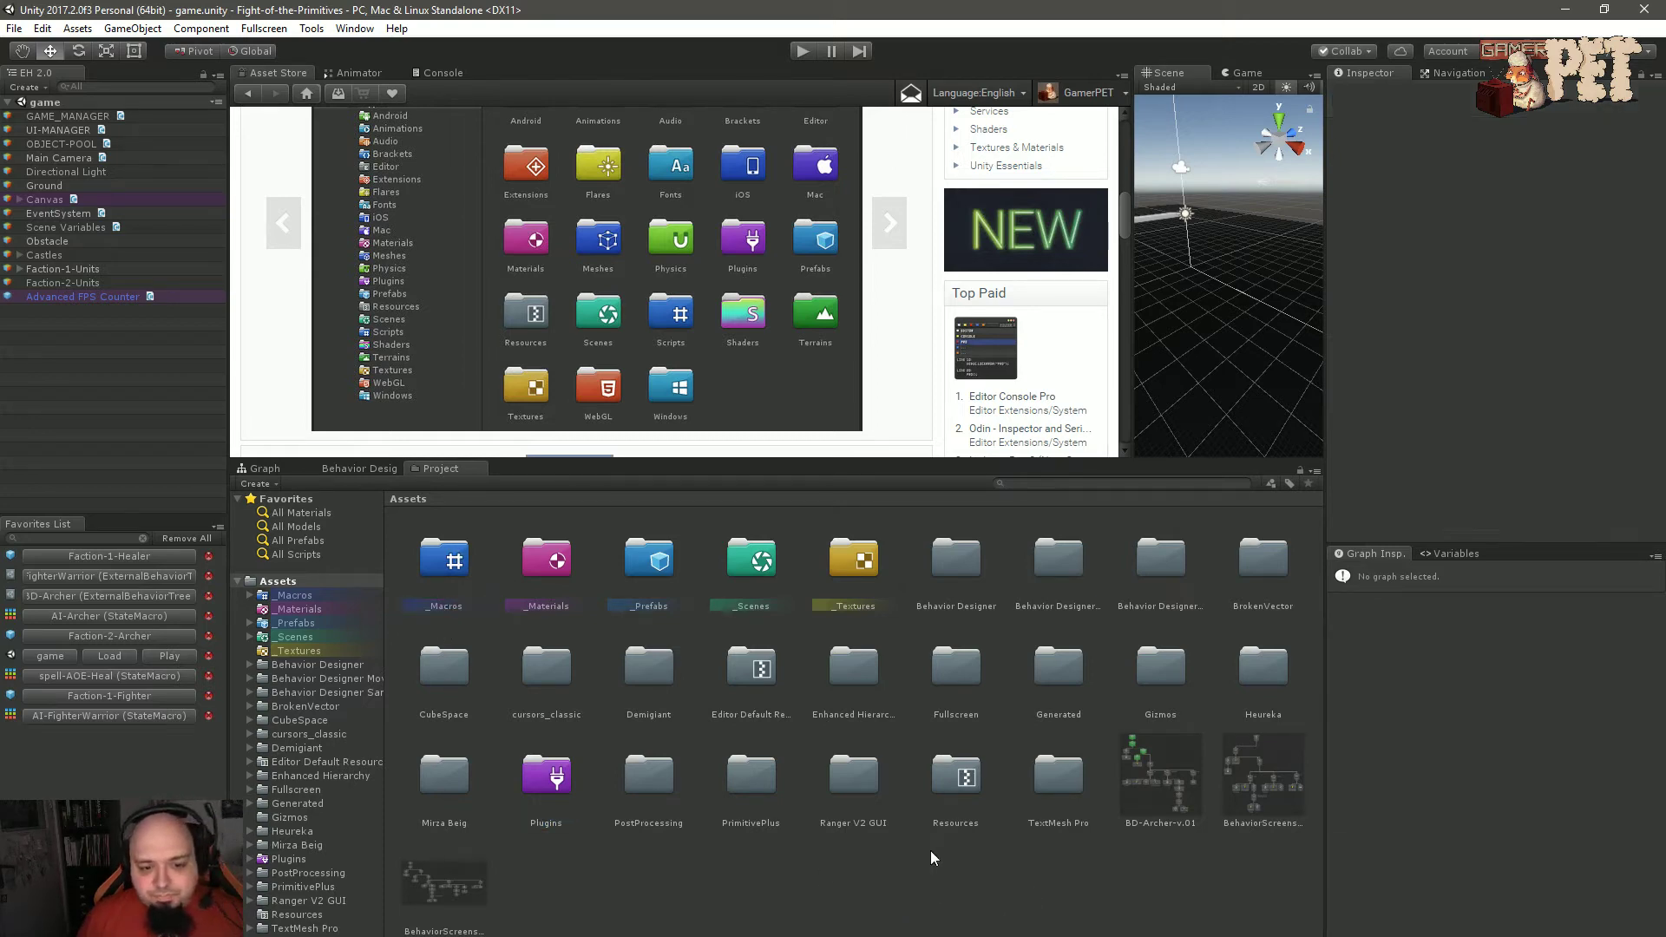
# Create a folder named _Shaders in Assets, then hold Alt to reveal its style settings.
pyautogui.rightClick(793, 879)
pyautogui.moveTo(903, 516)
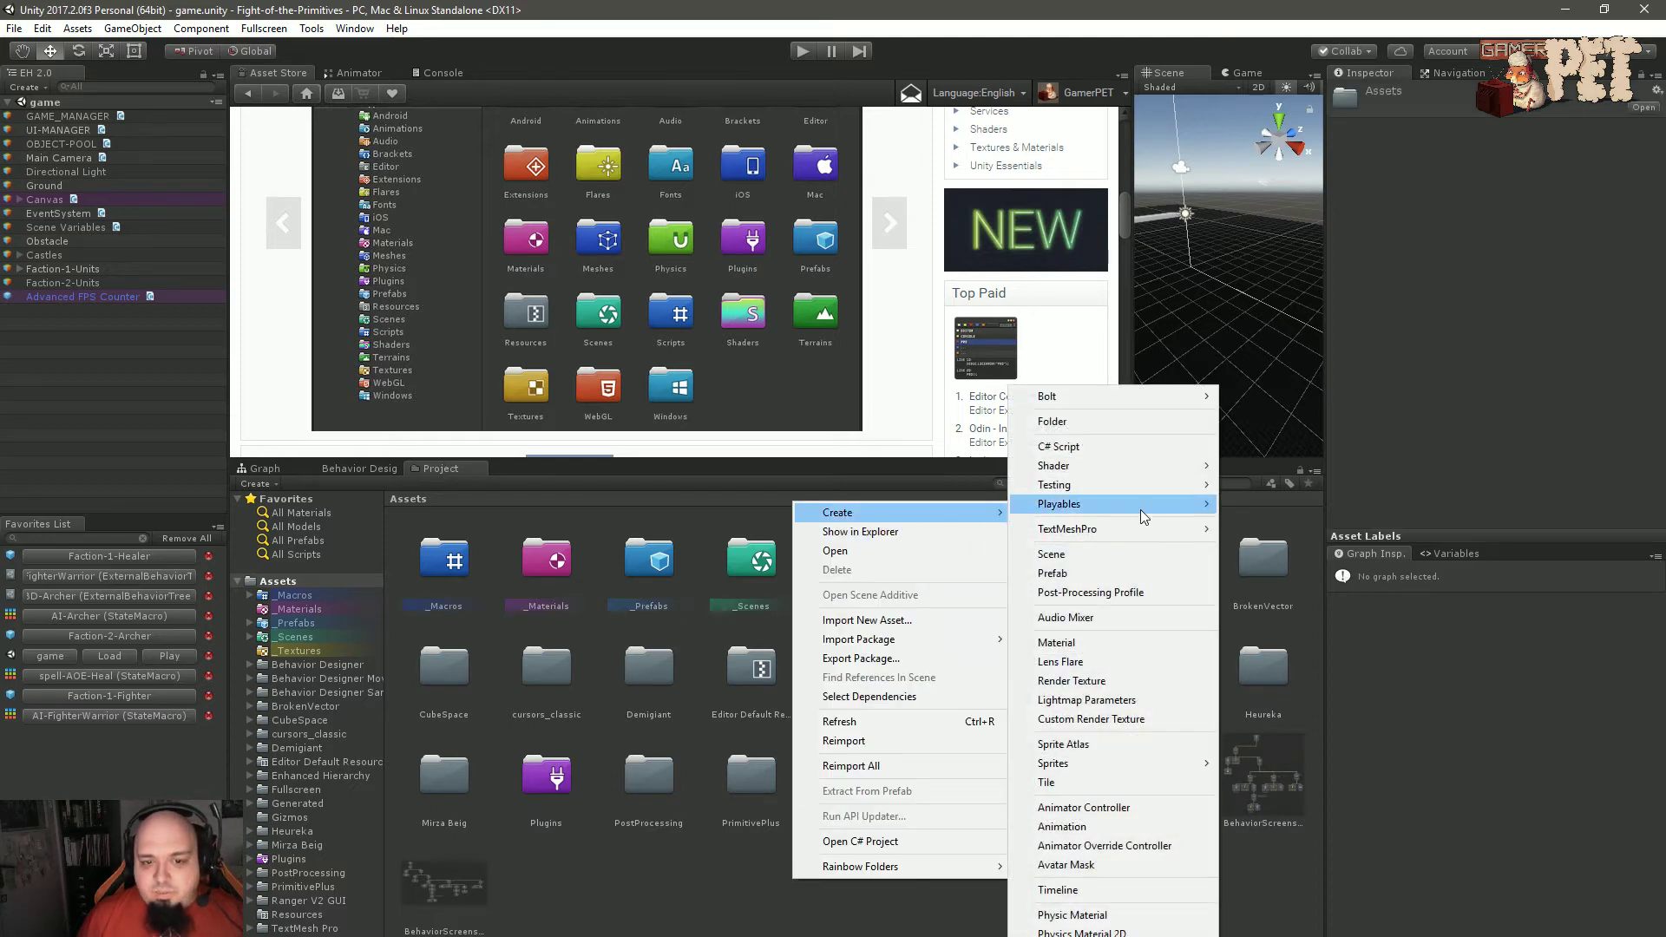
pyautogui.click(1120, 424)
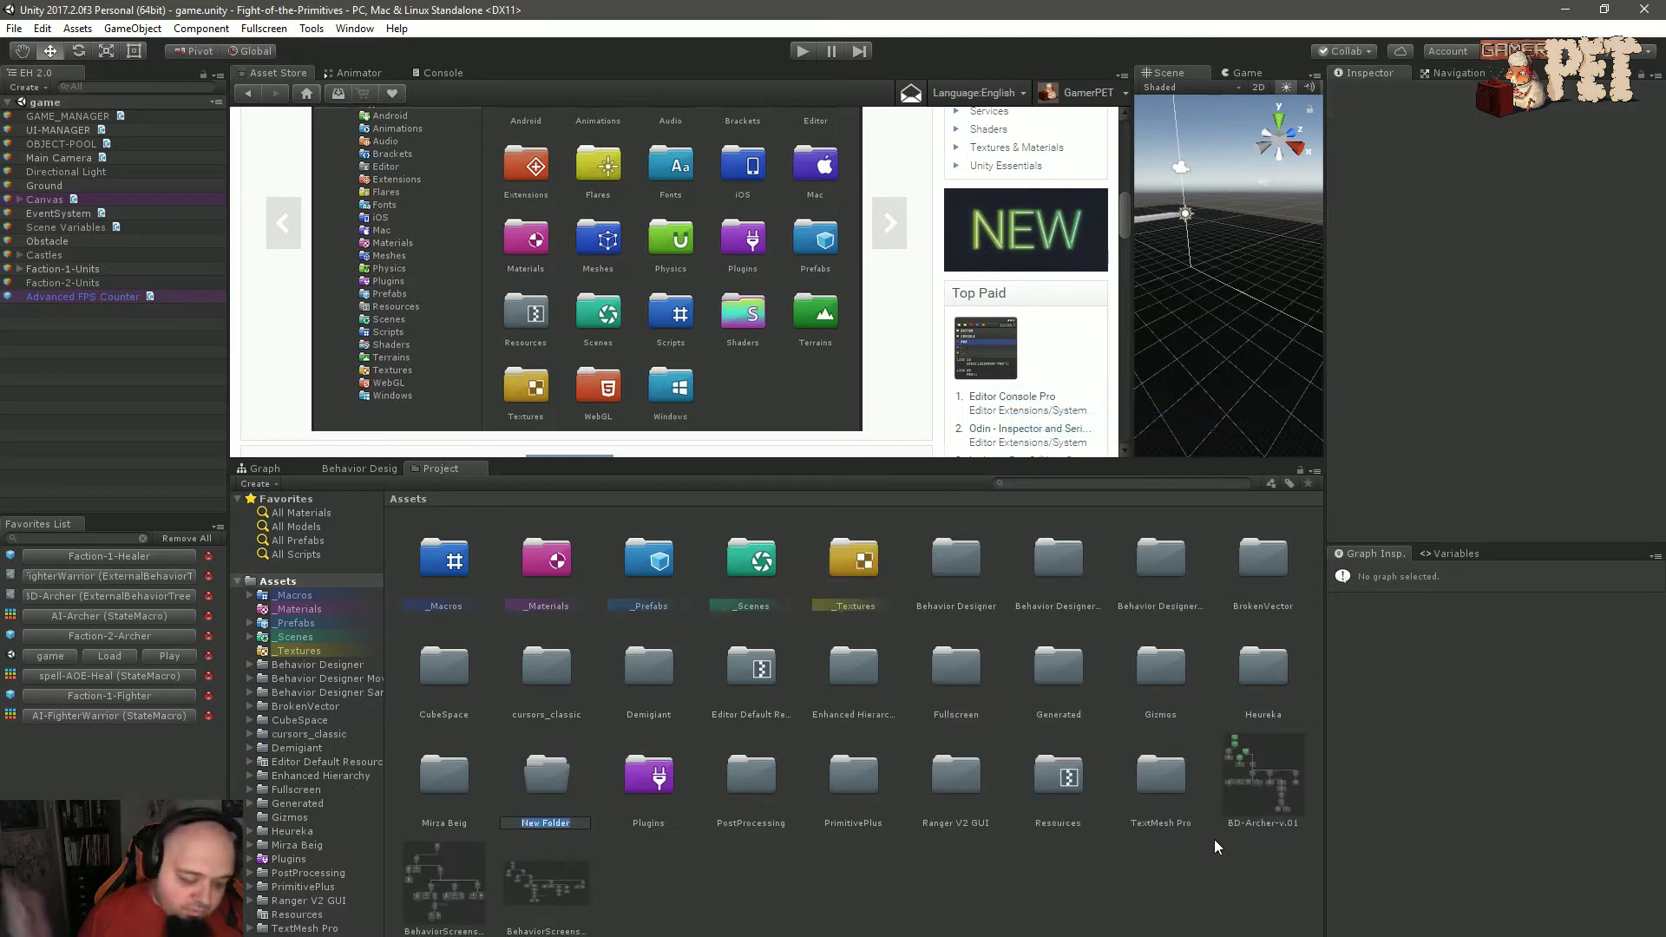
pyautogui.write('_Shaders')
pyautogui.press('Return')
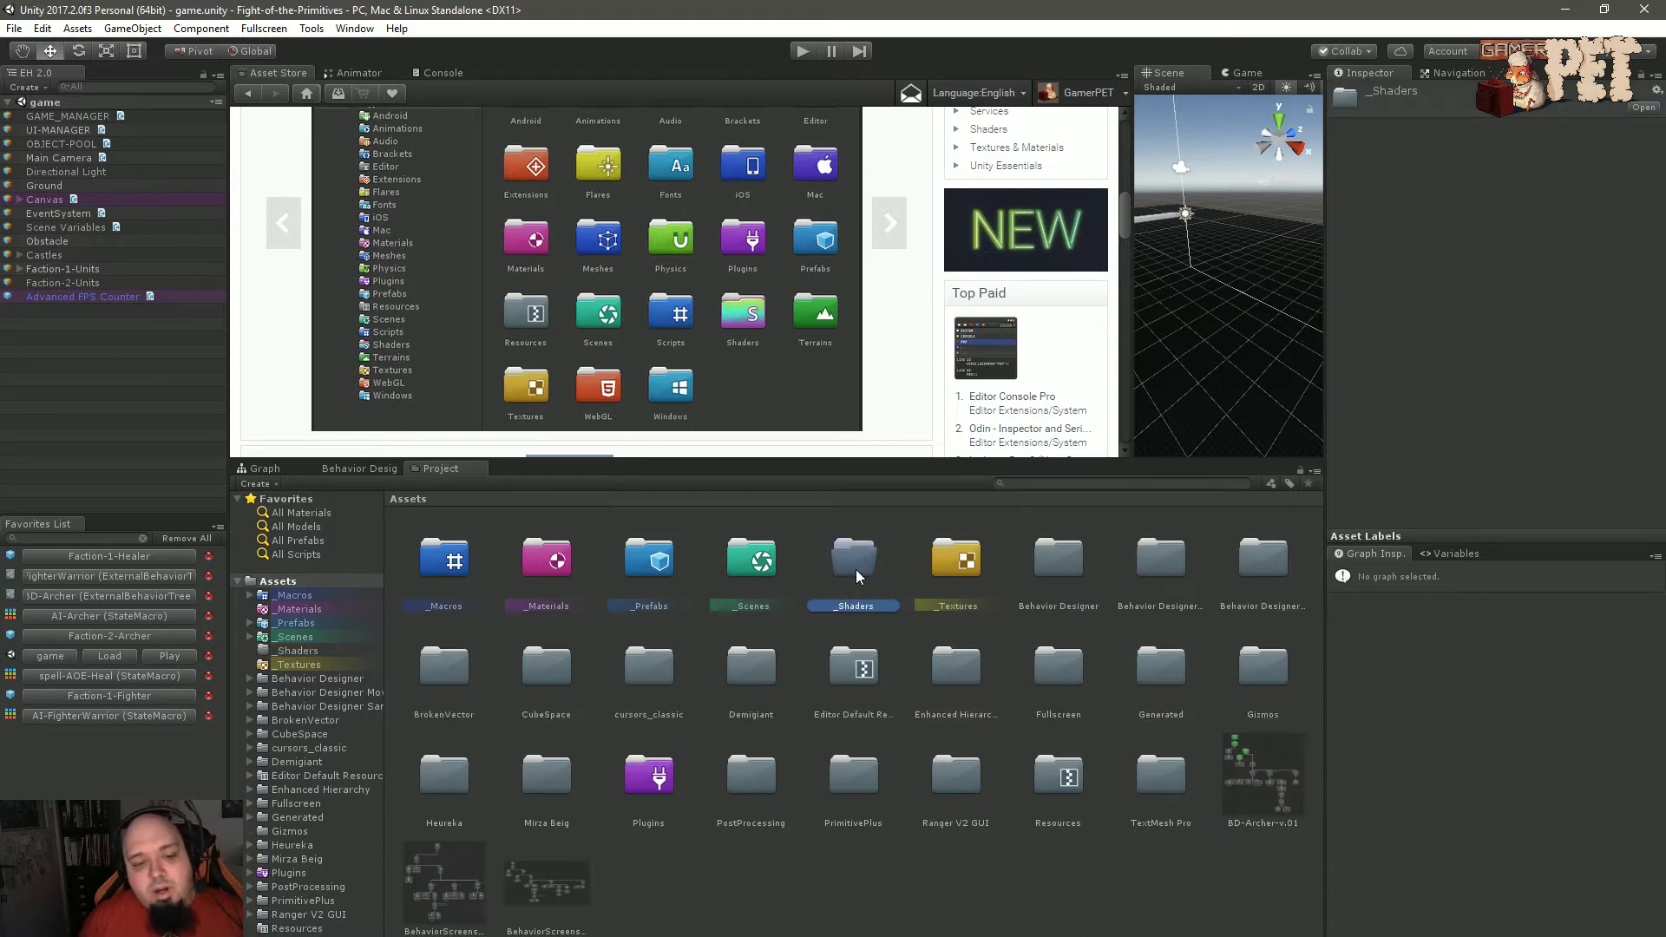
pyautogui.press('alt')
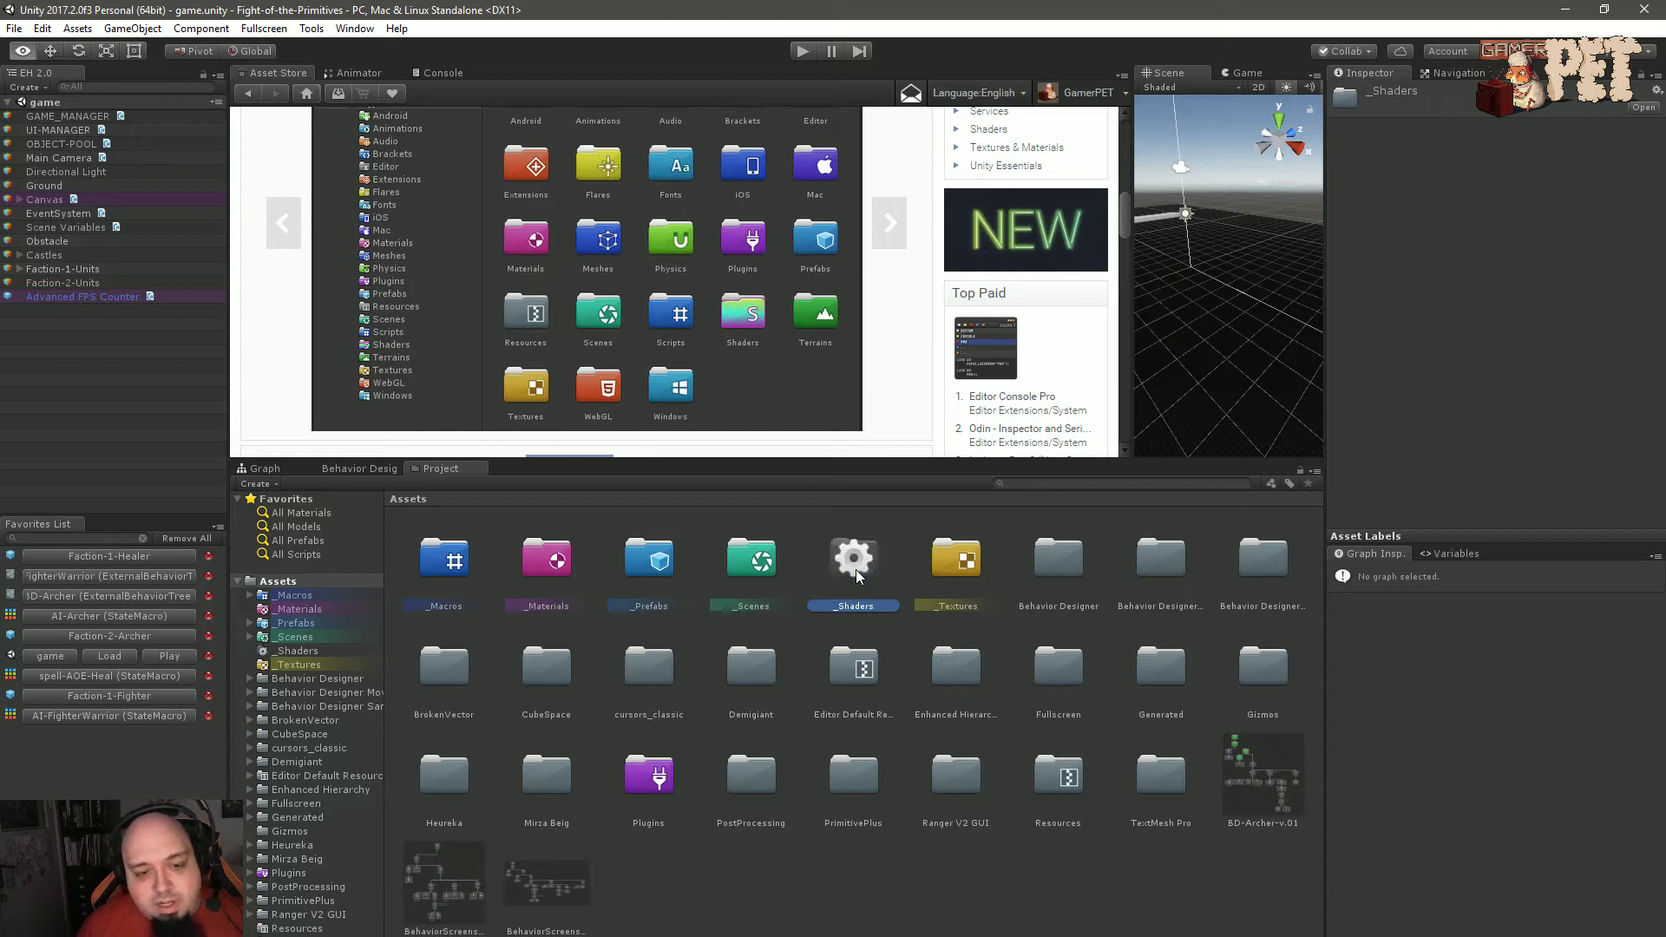
pyautogui.keyDown('alt'); pyautogui.click(858, 568); pyautogui.keyUp('alt')
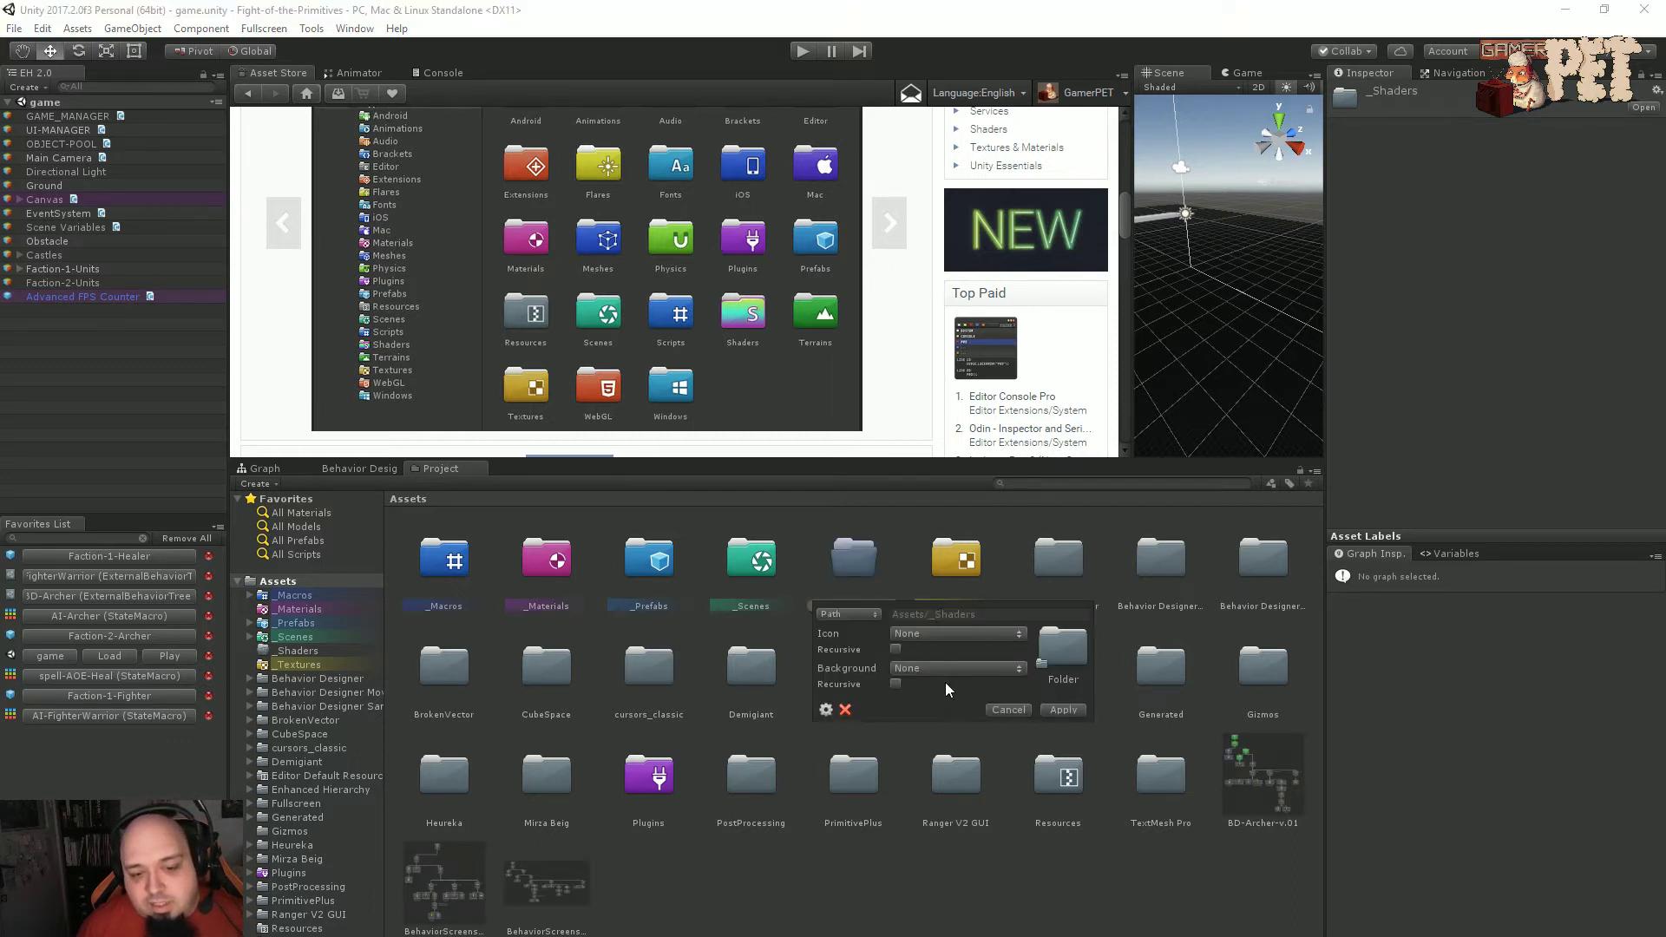
pyautogui.click(943, 632)
pyautogui.click(796, 656)
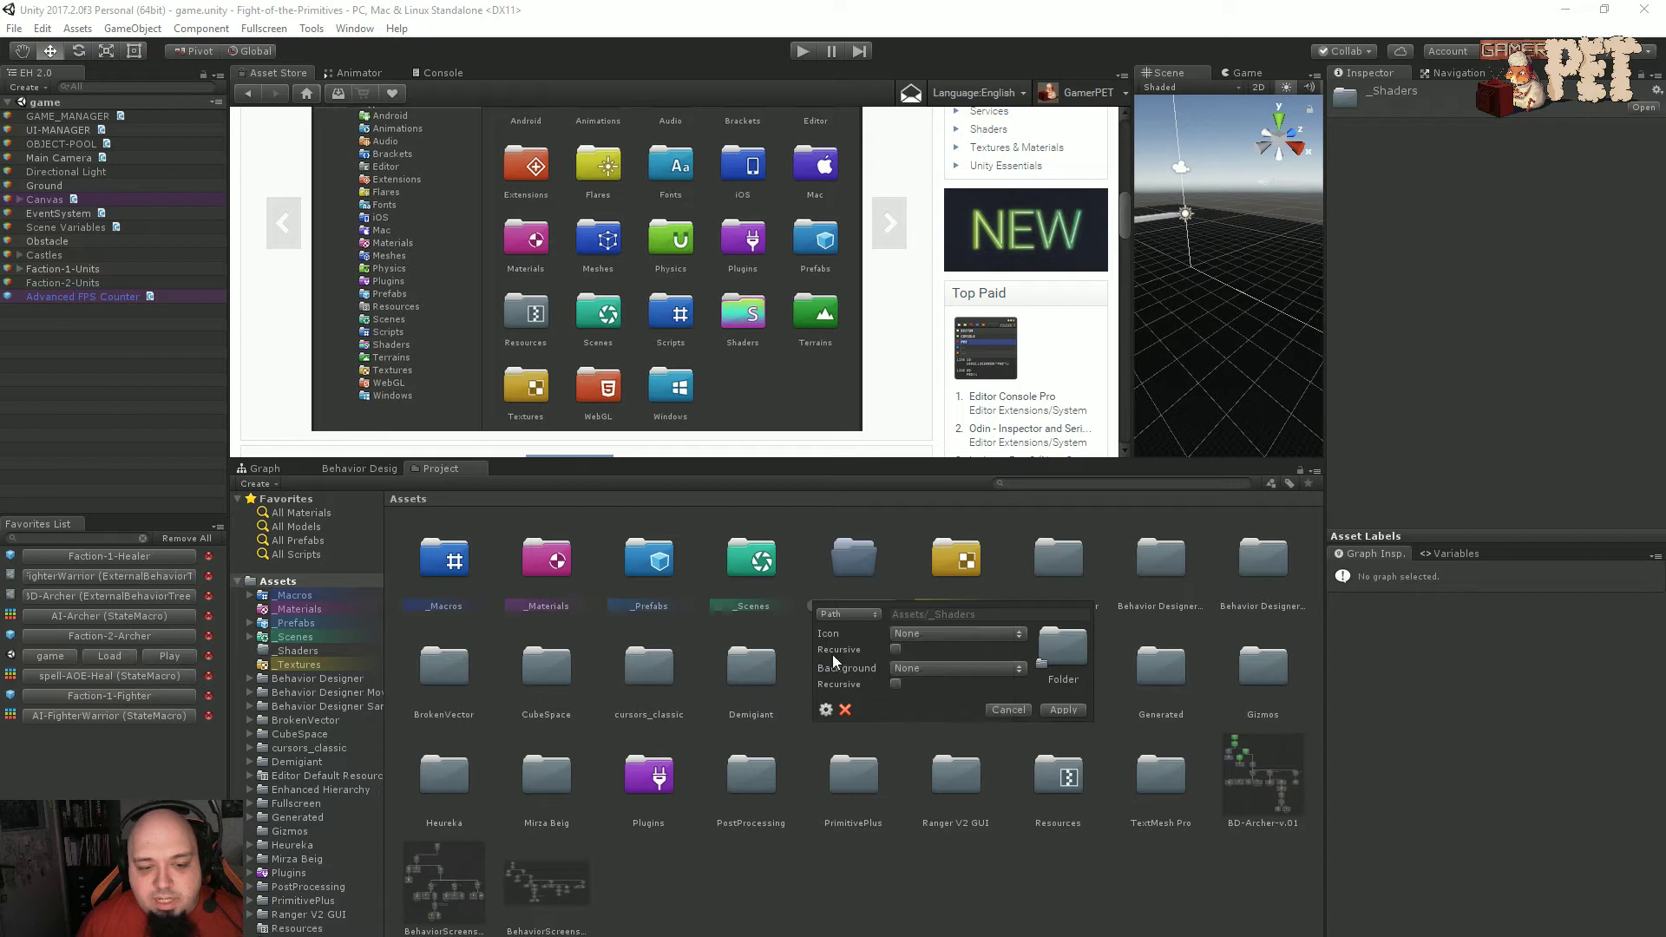
pyautogui.click(960, 666)
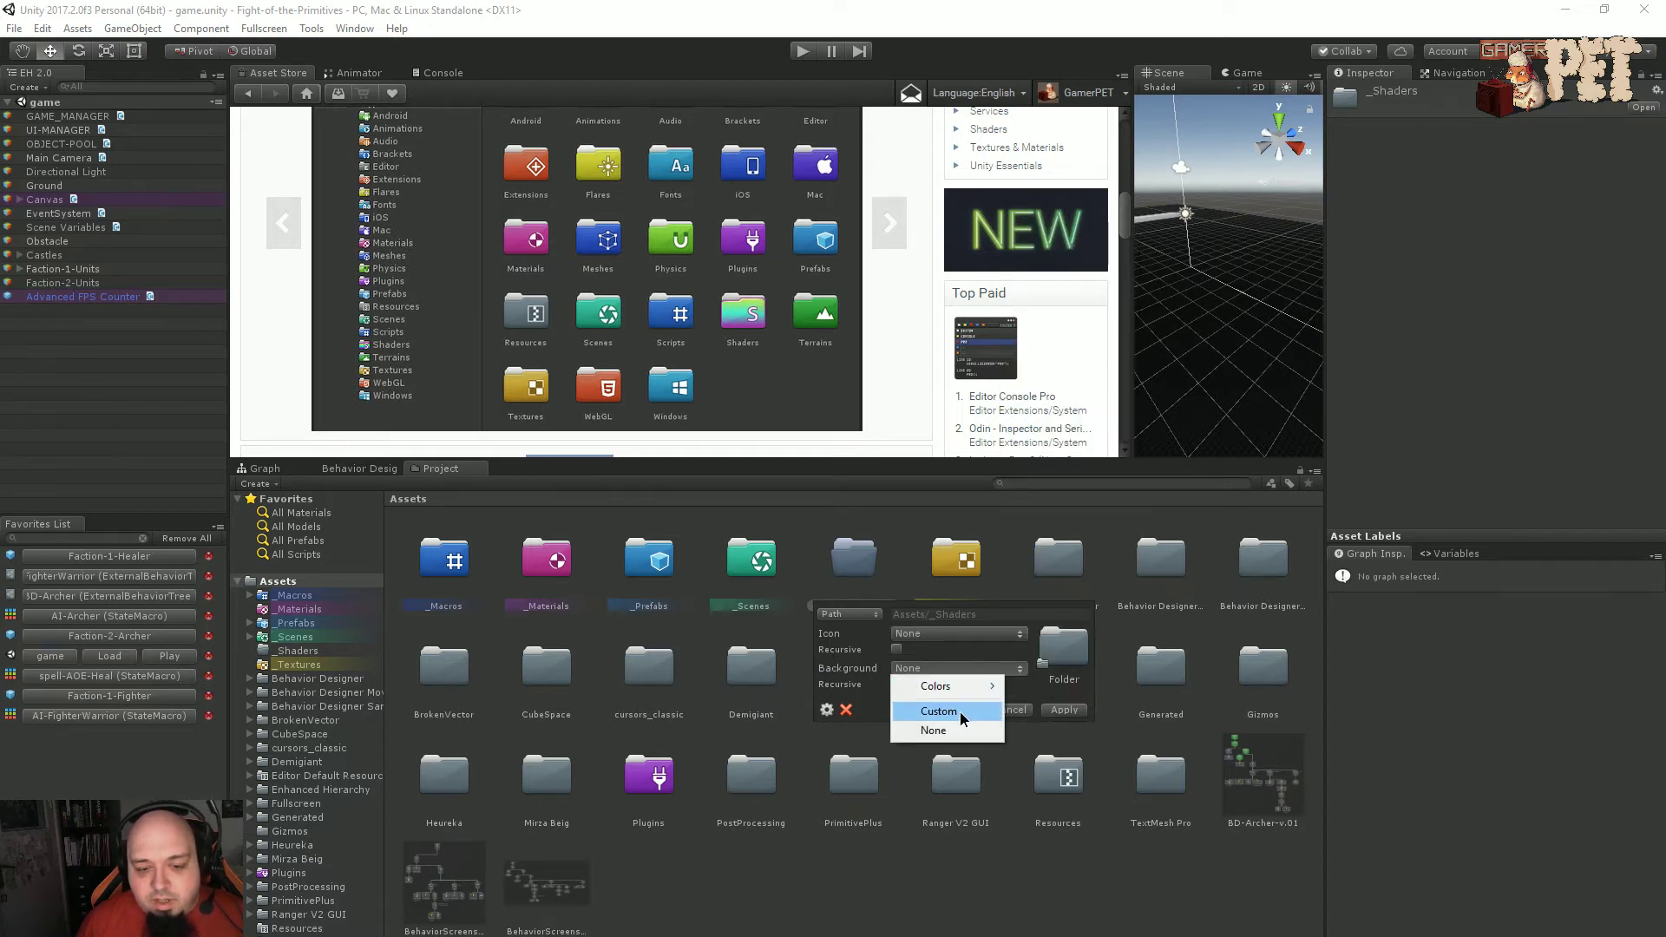
pyautogui.click(960, 713)
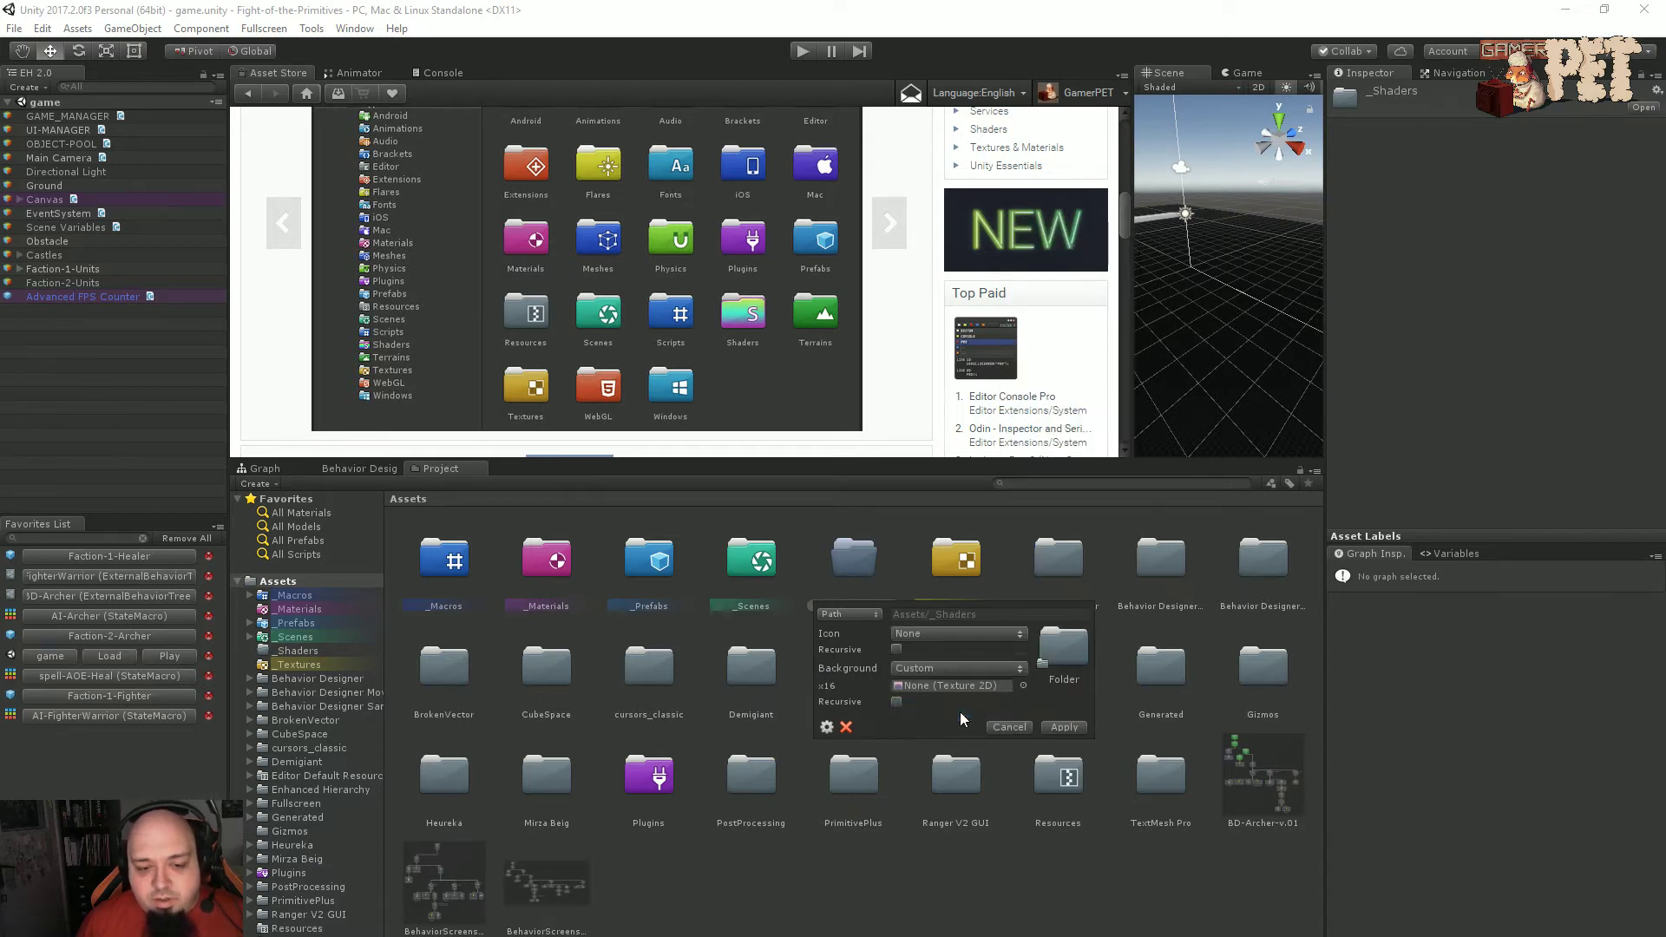
pyautogui.click(1024, 685)
pyautogui.click(962, 537)
pyautogui.doubleClick(962, 537)
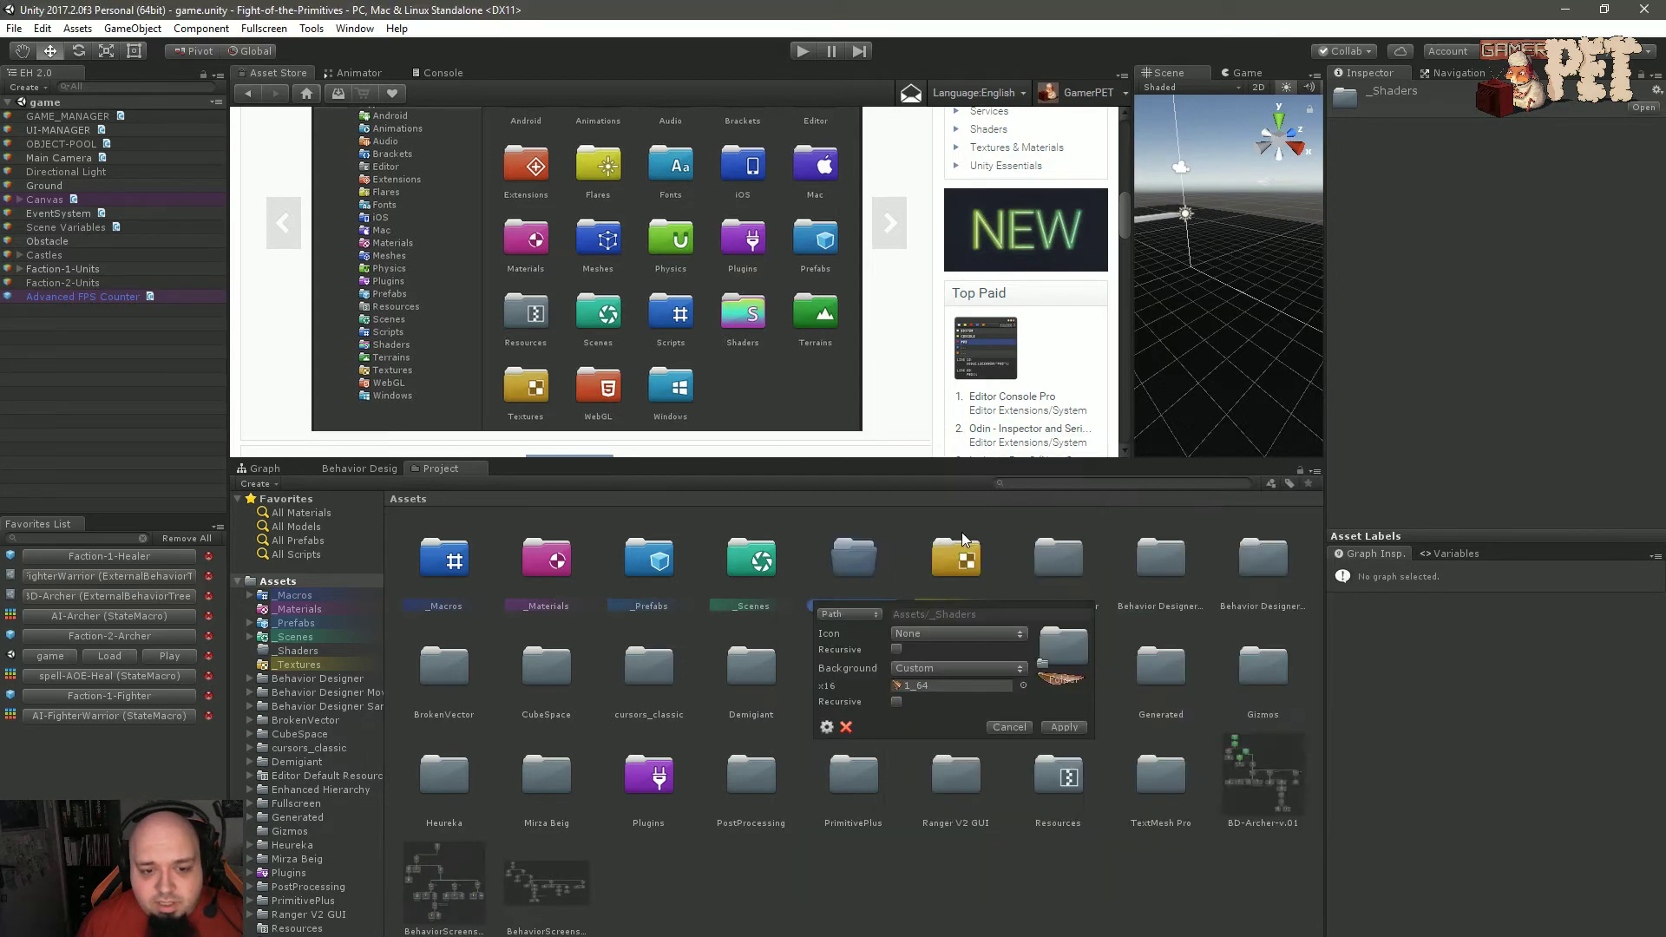
pyautogui.click(1024, 686)
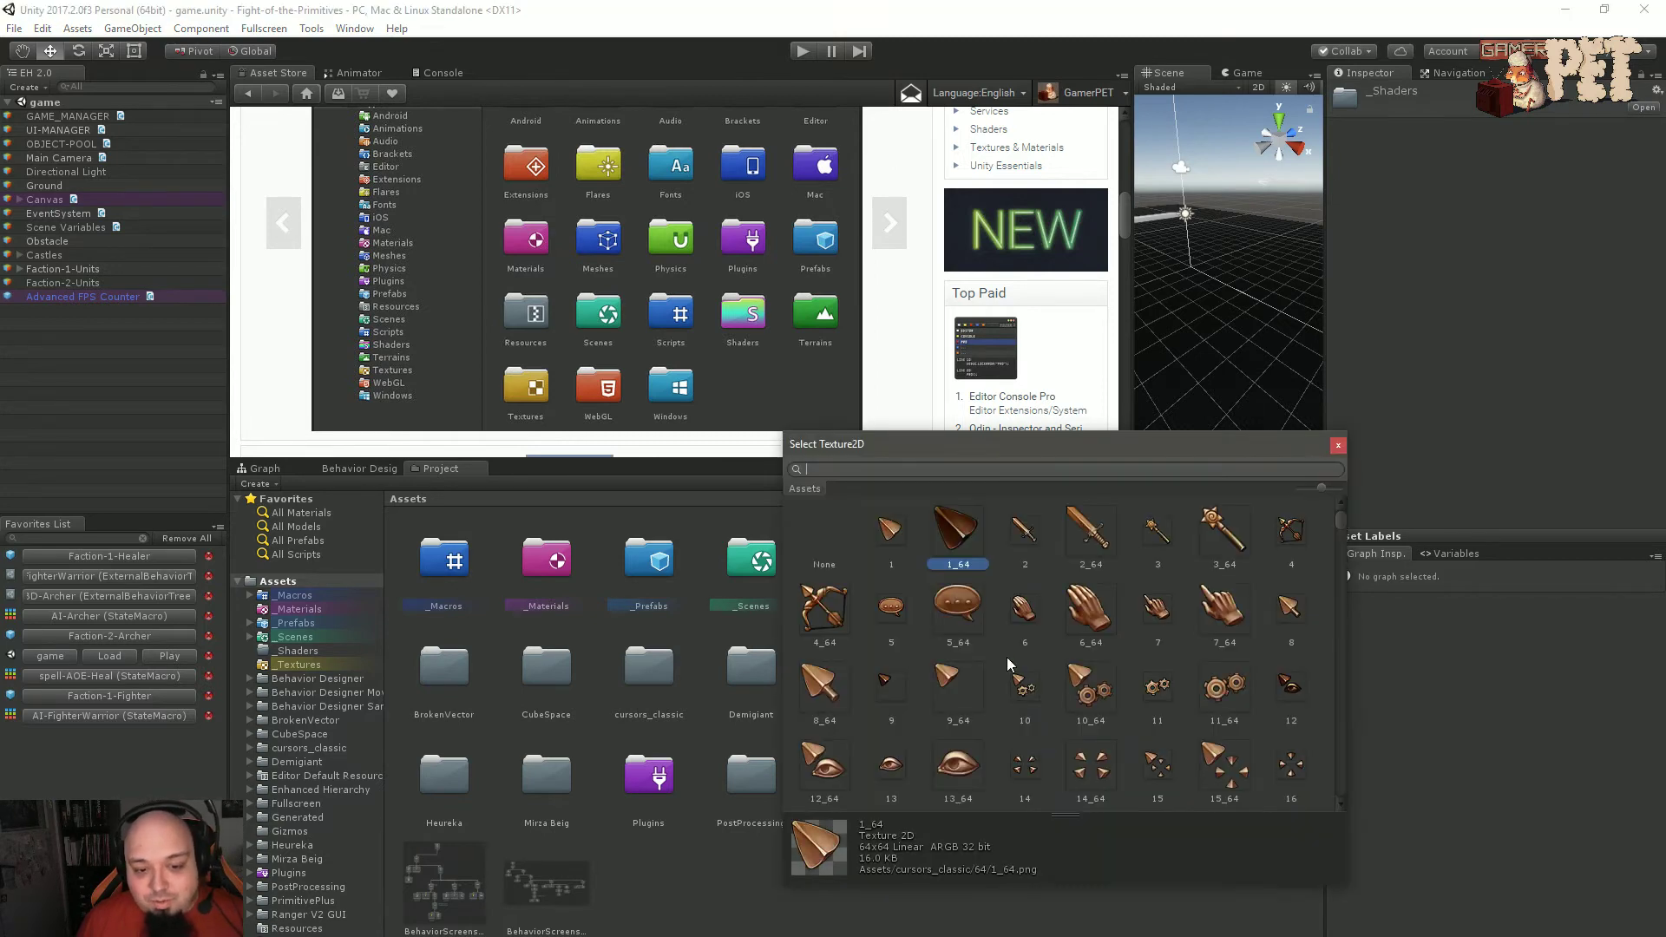
pyautogui.click(1338, 445)
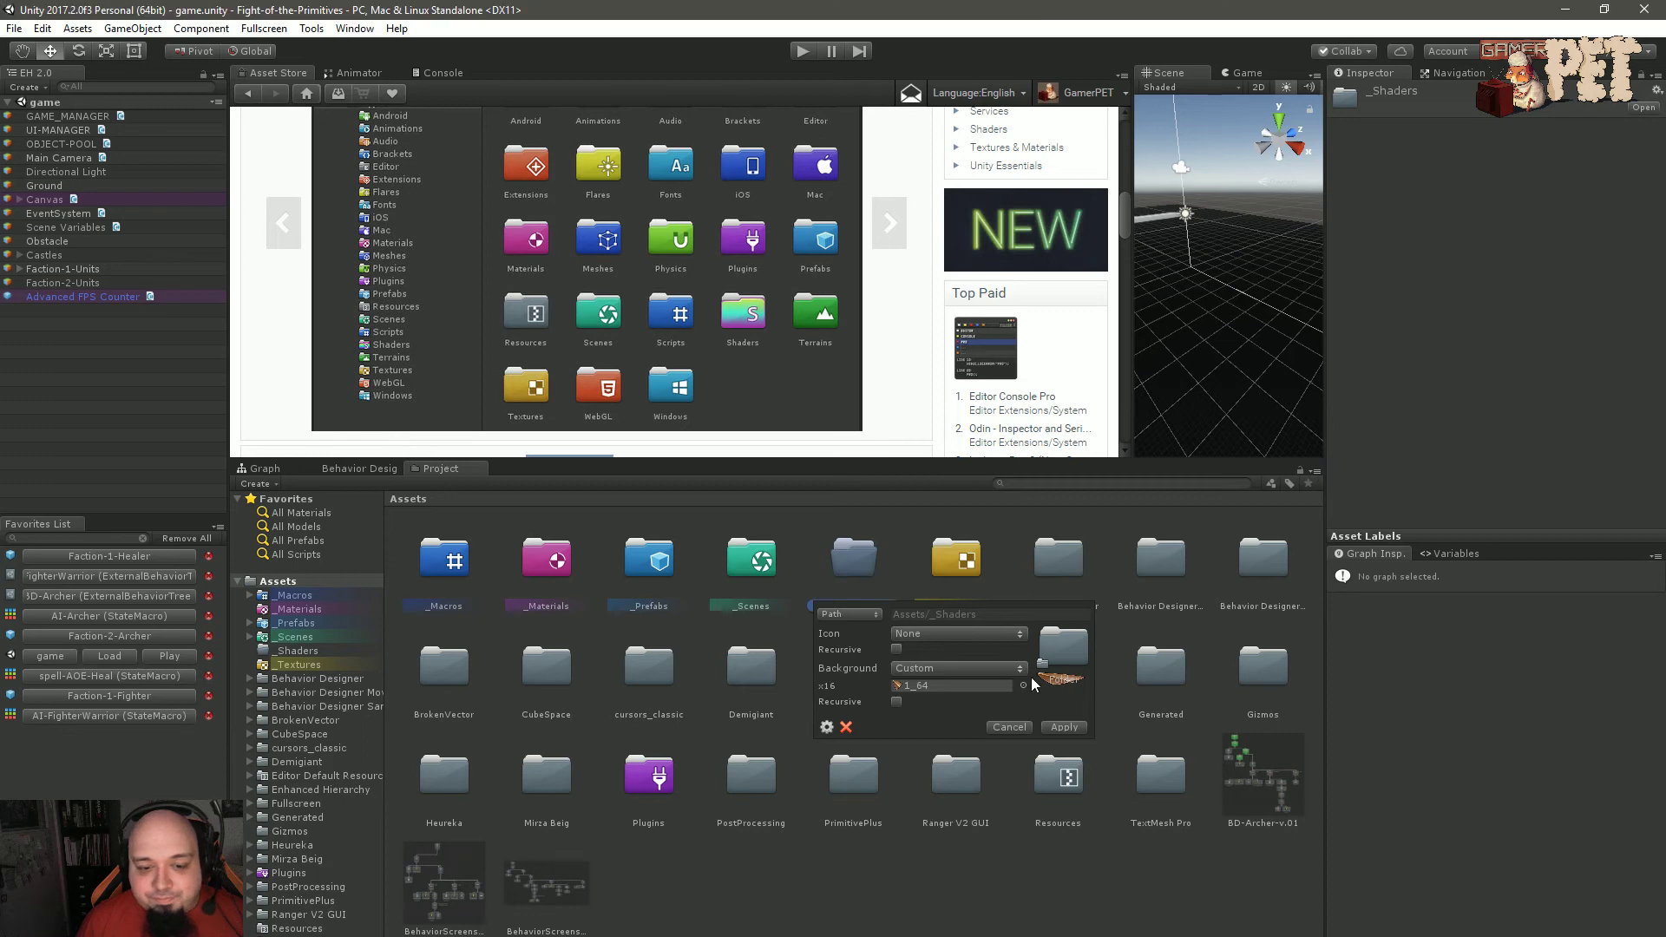
pyautogui.click(998, 670)
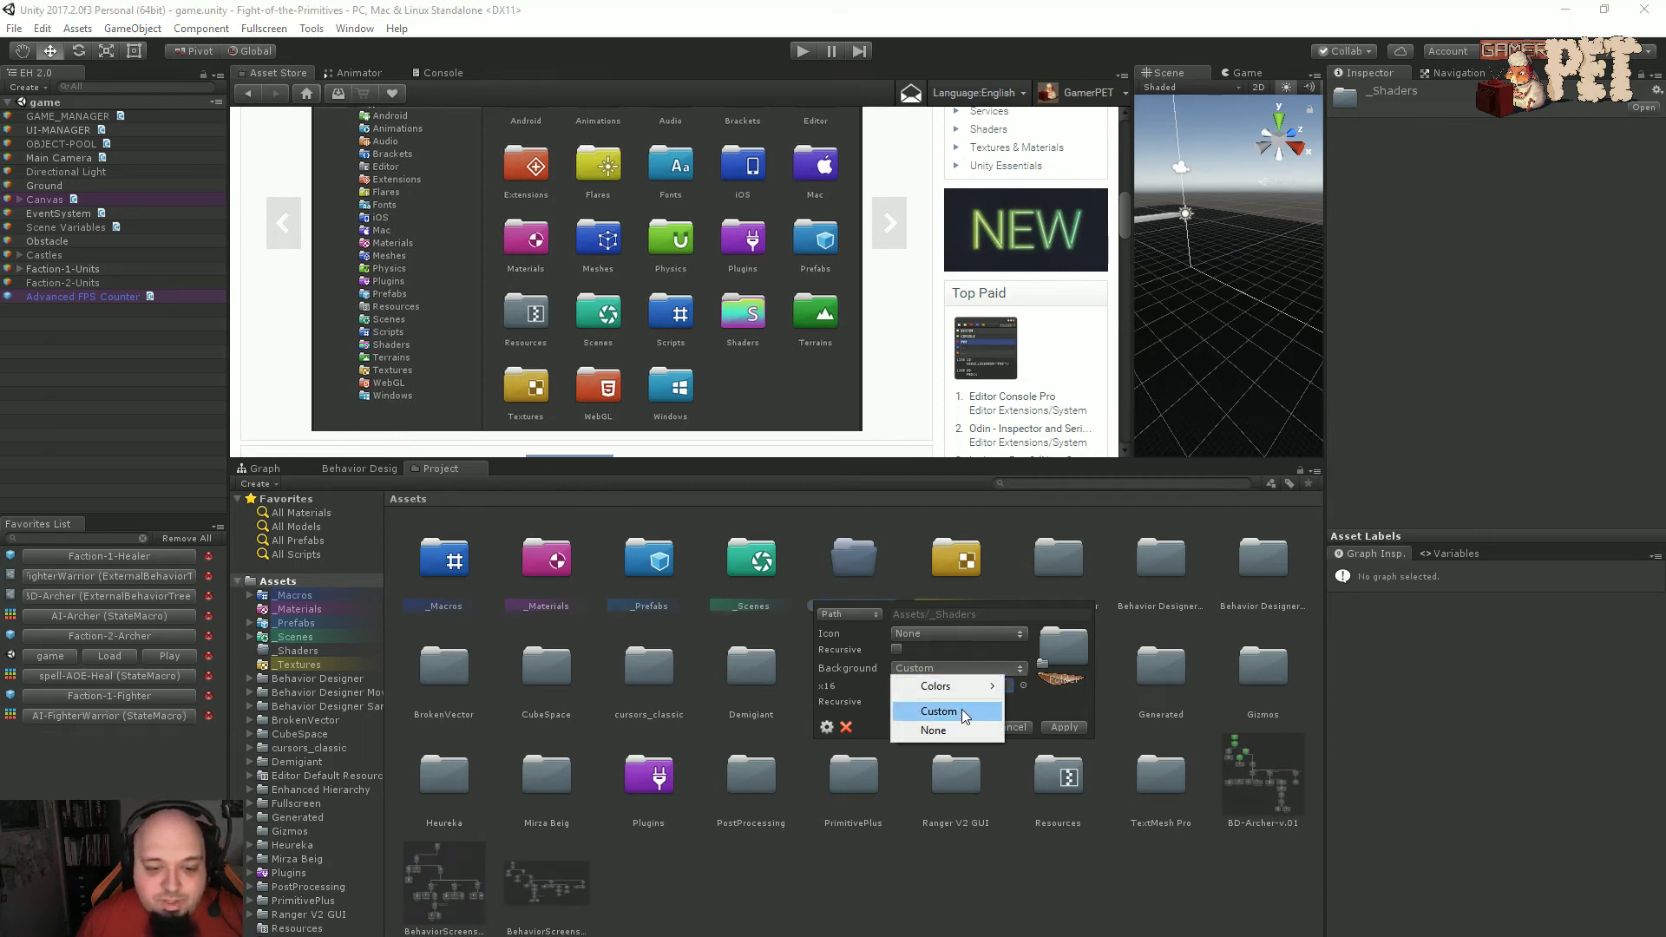
pyautogui.moveTo(952, 687)
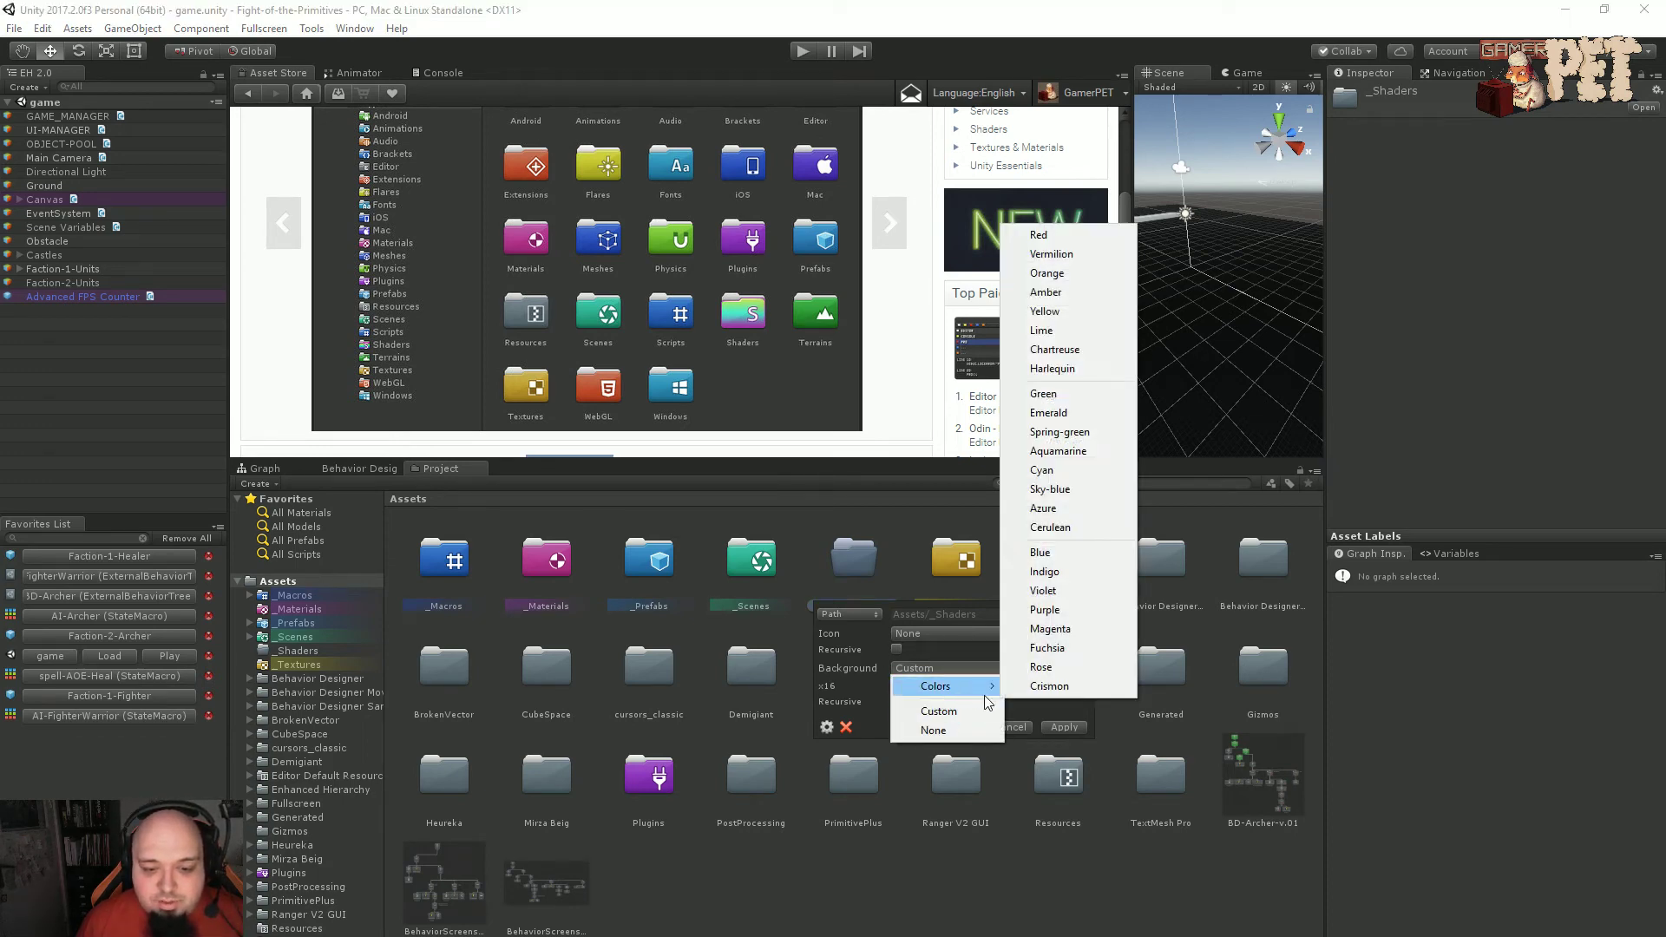
pyautogui.click(1054, 572)
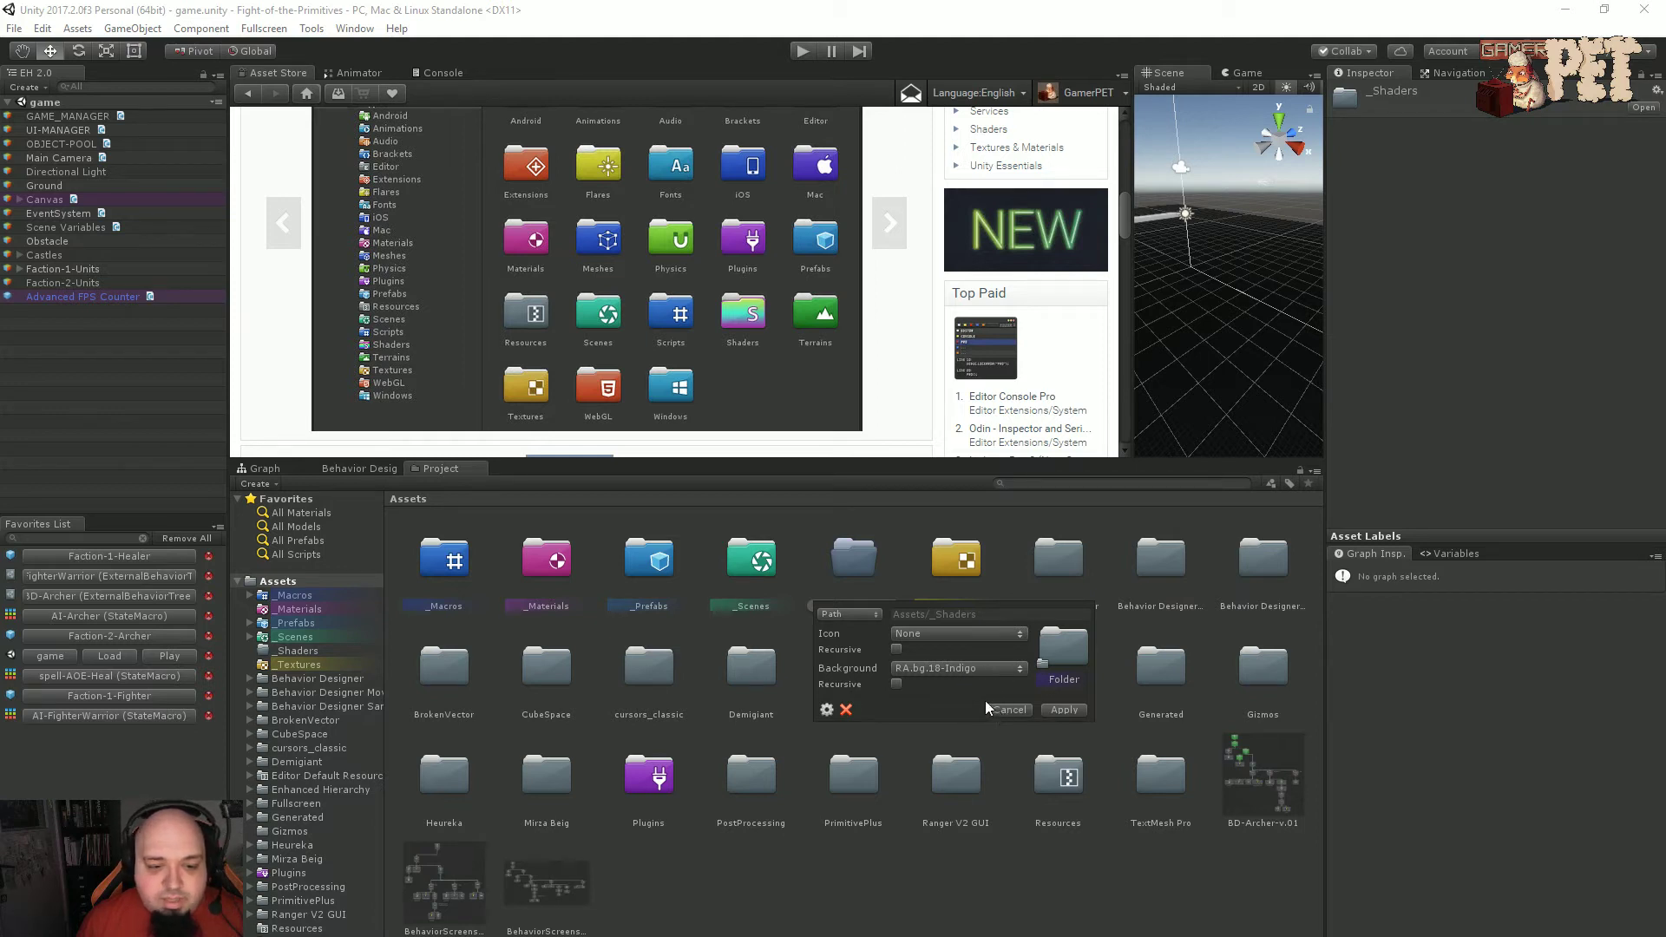
pyautogui.click(932, 667)
pyautogui.click(936, 729)
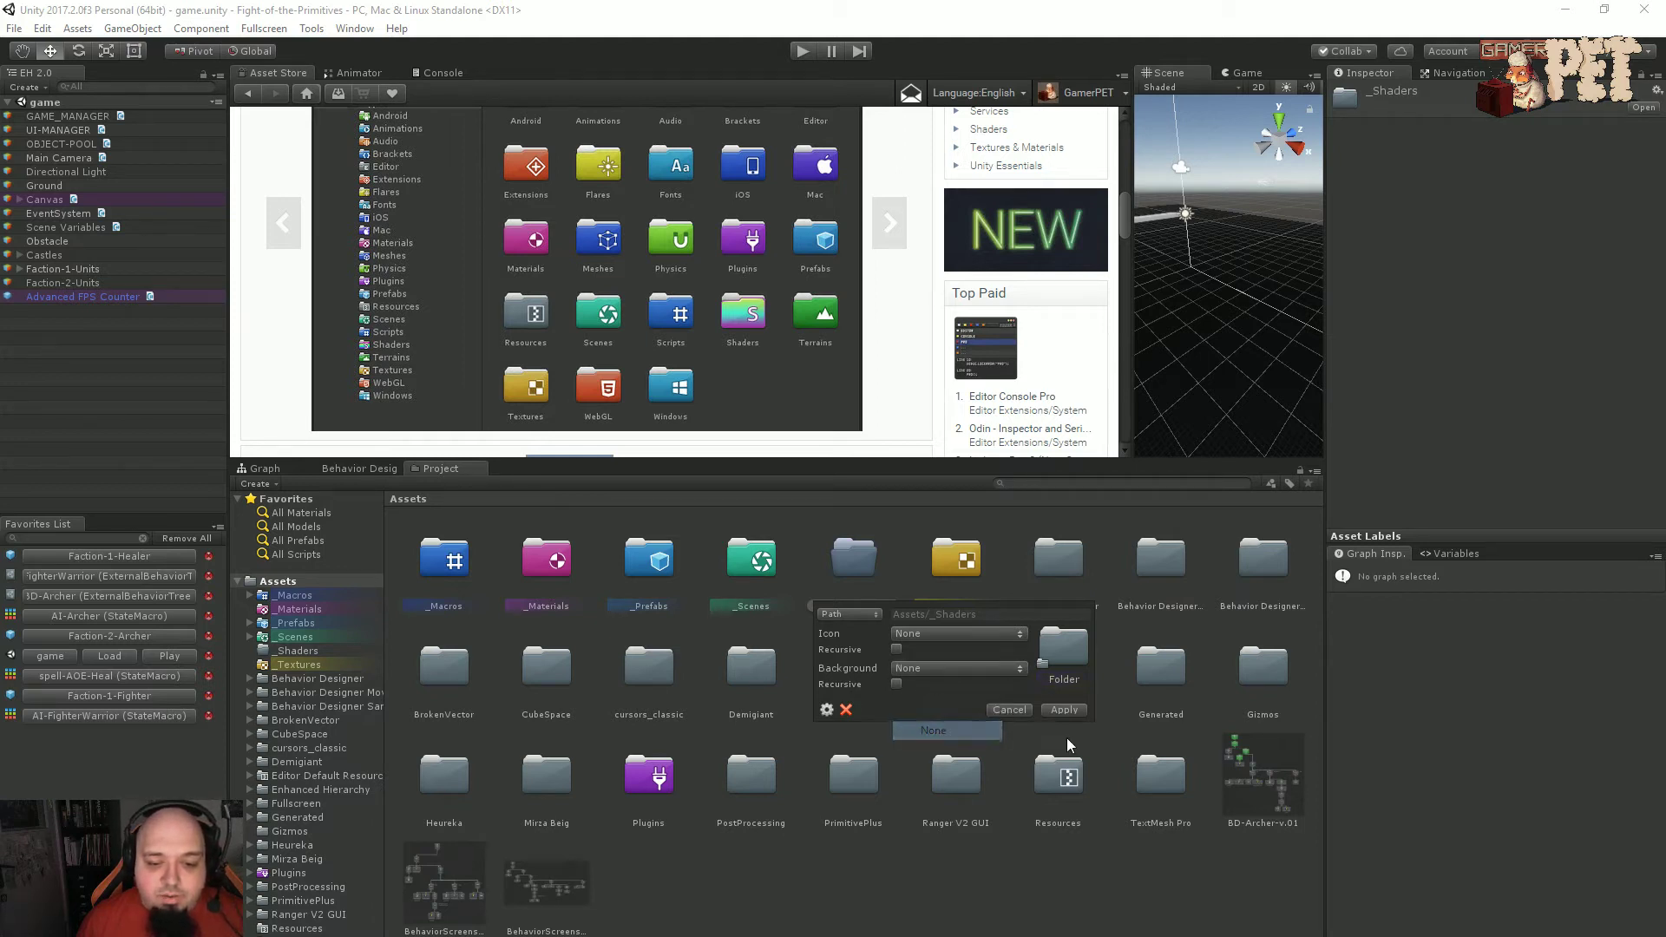
pyautogui.click(1046, 711)
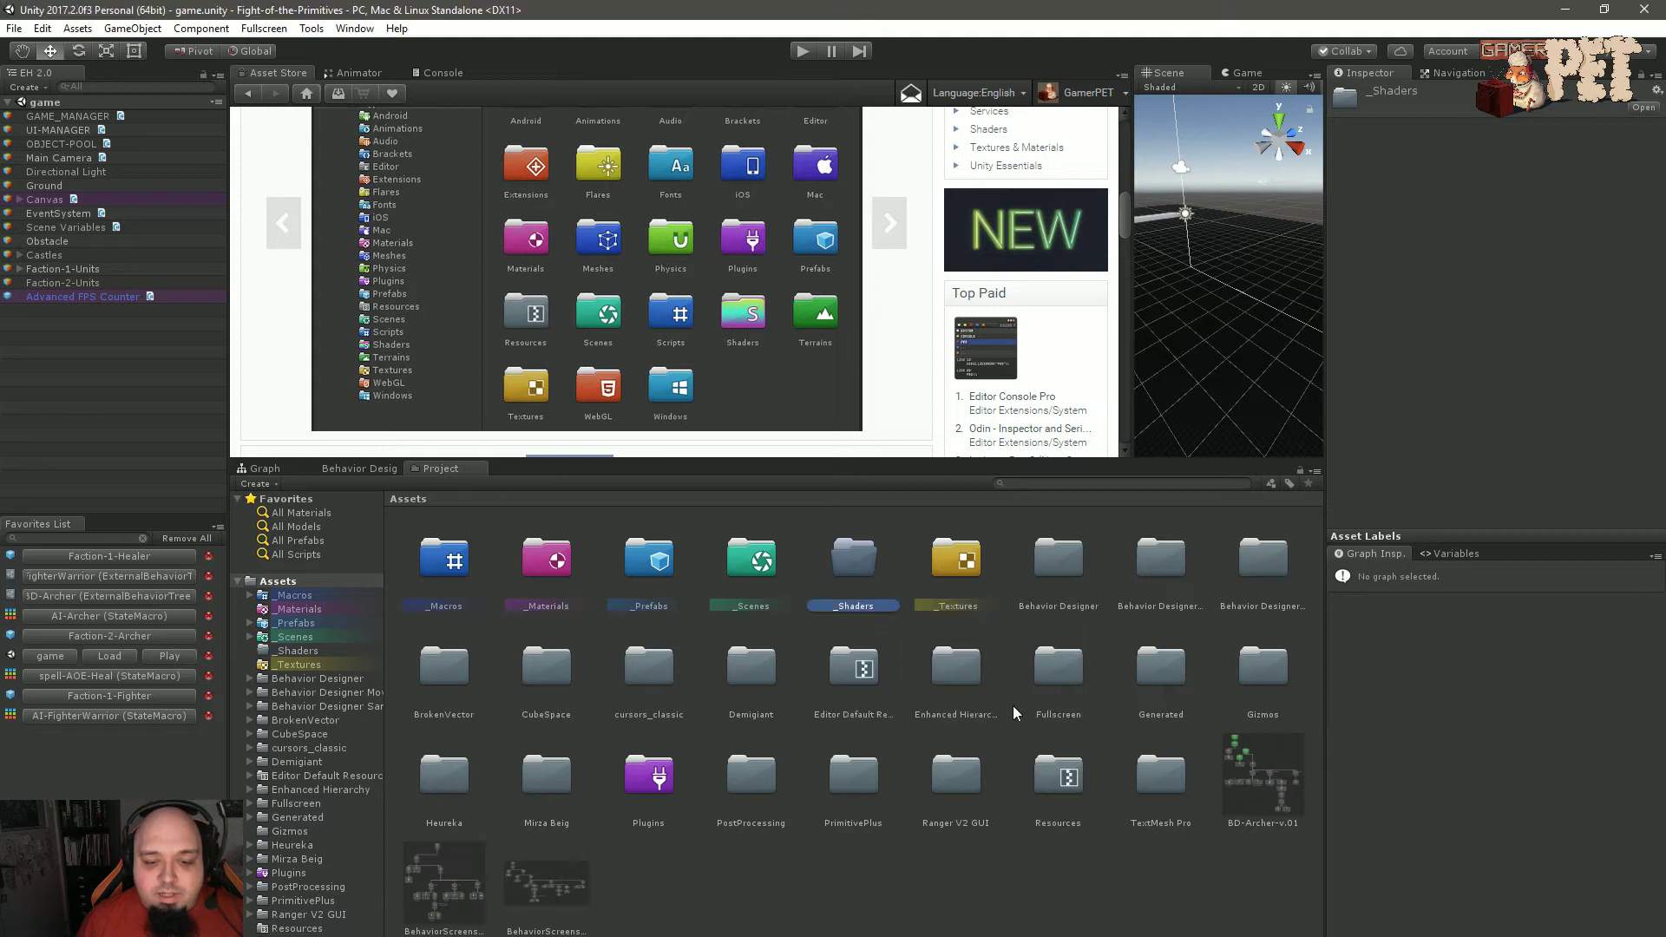
pyautogui.click(868, 590)
# Show the Rainbow Folders settings for the _Shaders folder in the Inspector.
pyautogui.rightClick(853, 567)
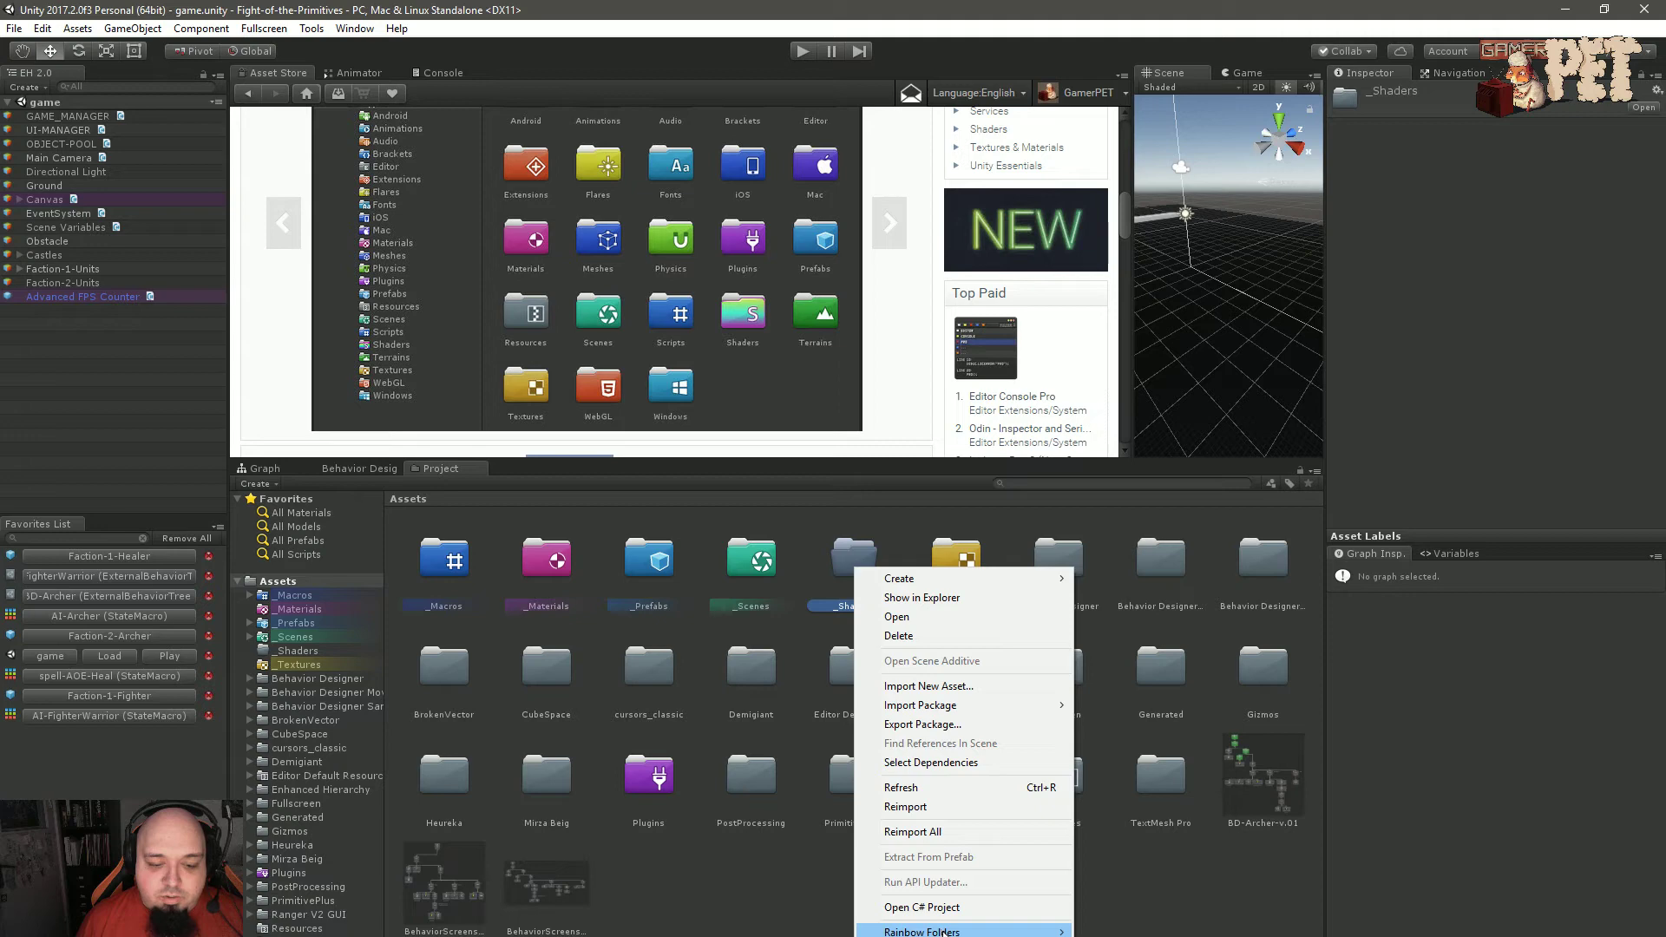
pyautogui.moveTo(955, 930)
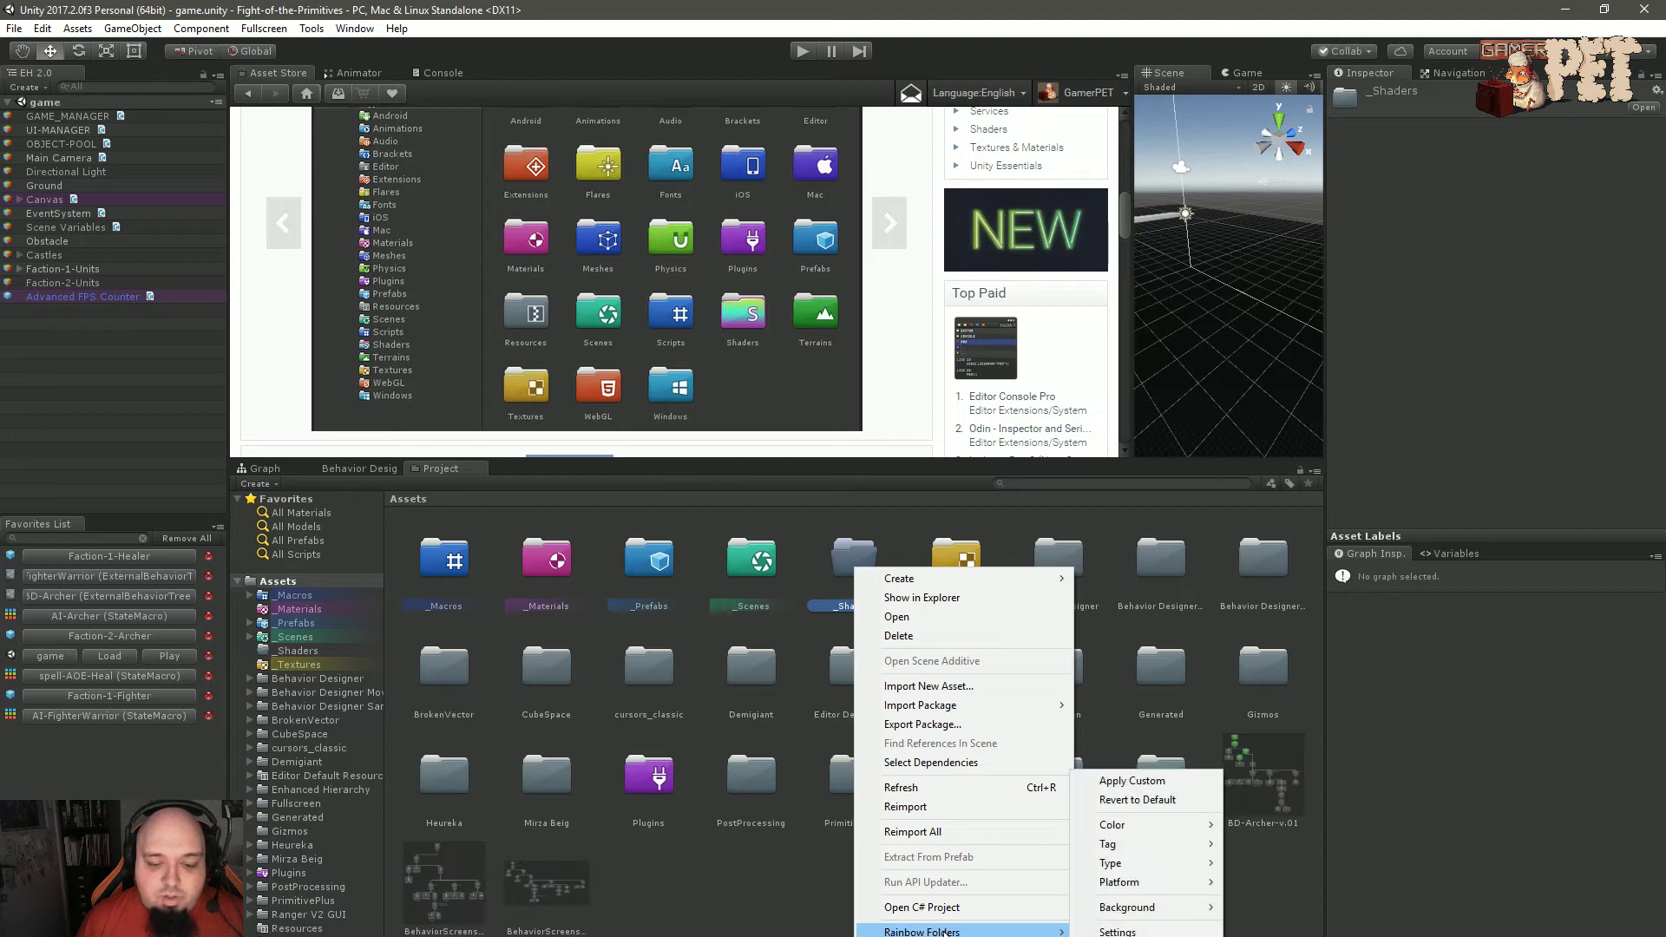
pyautogui.click(1144, 933)
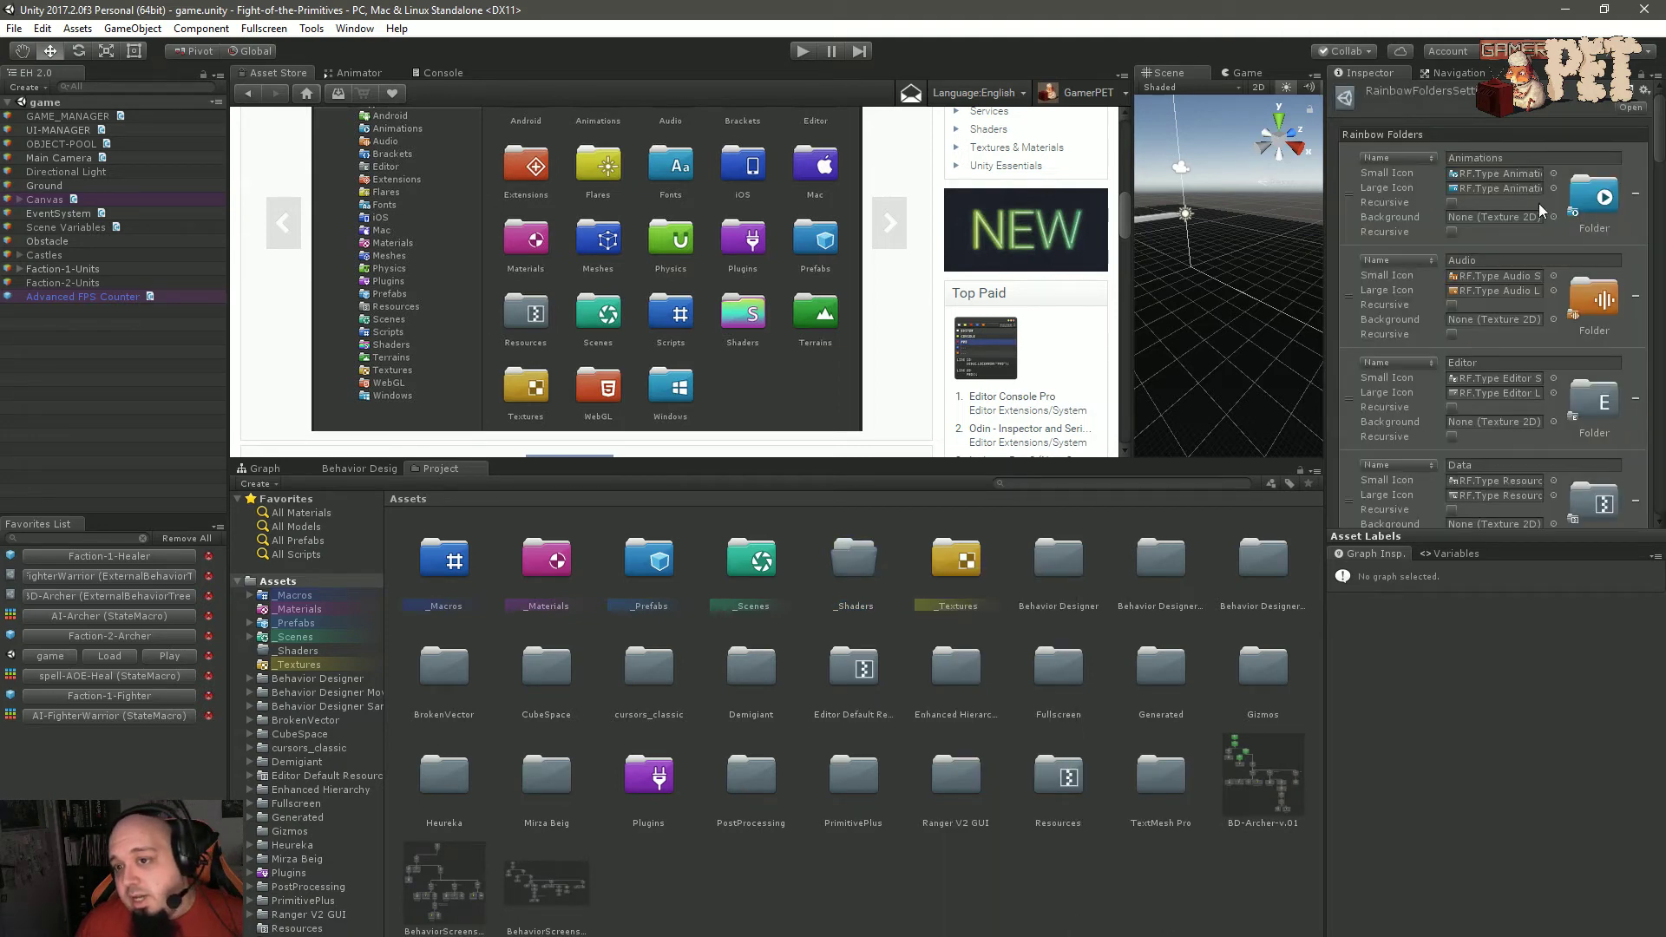